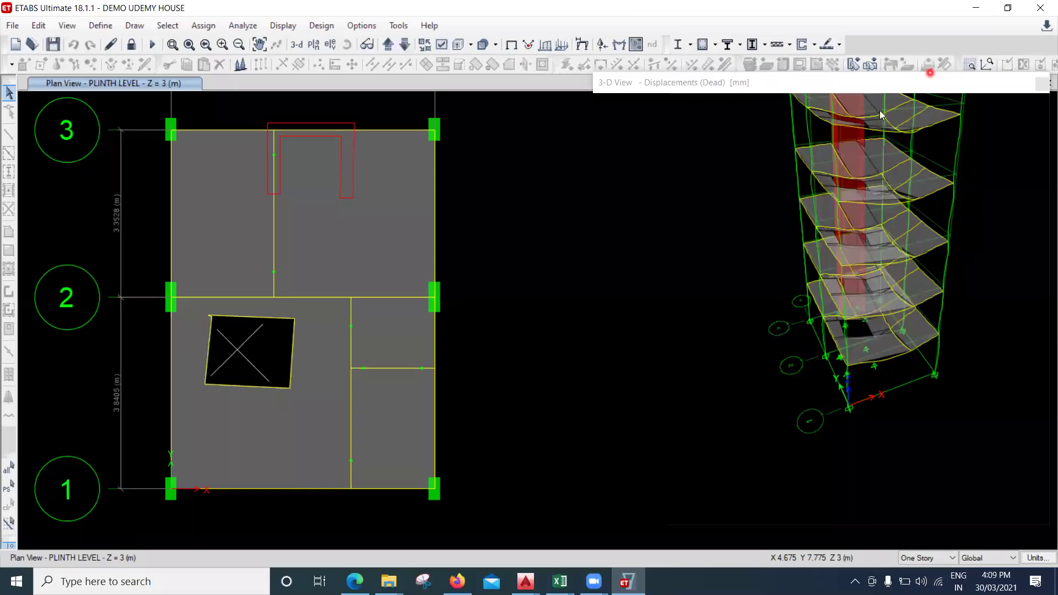
- Move the plan view from PLINTH LEVEL down to FOUNDATION and recentre it for reaction display
{"action": "left_click", "coordinate": [697, 219]}
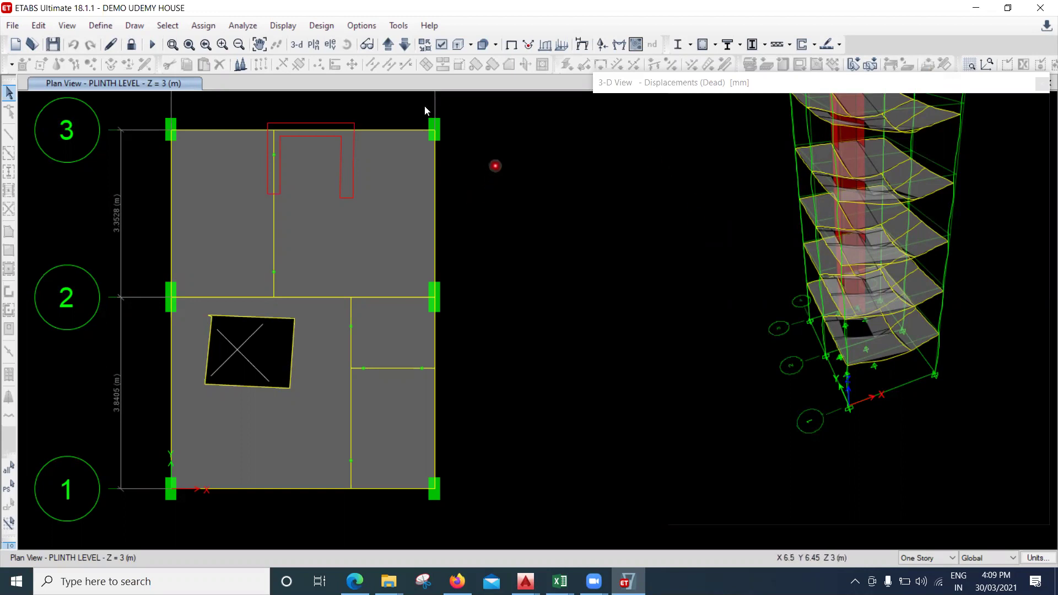
{"action": "left_click", "coordinate": [405, 45]}
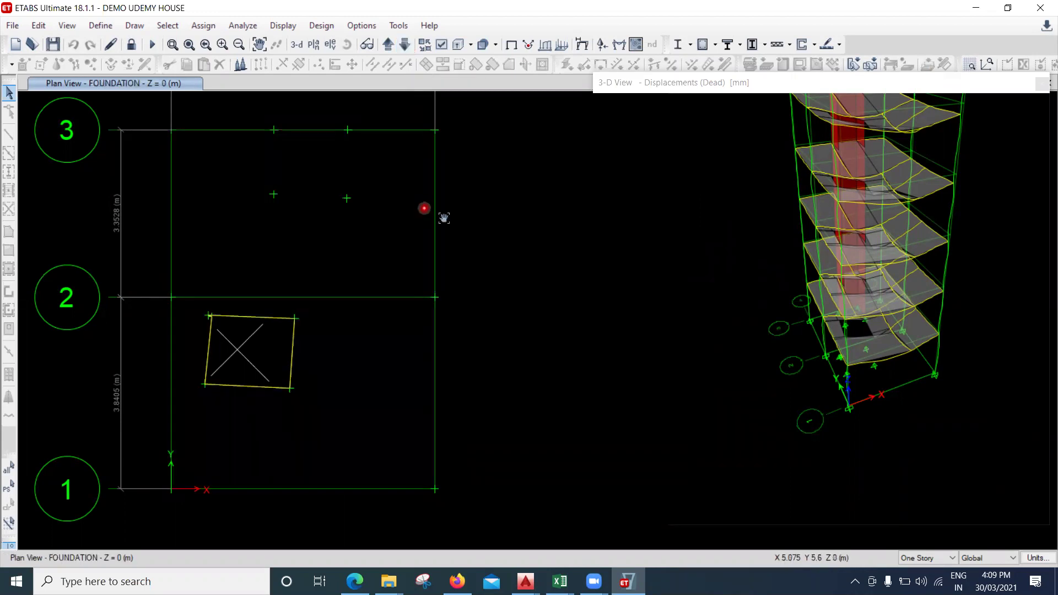
{"action": "left_click_drag", "start_coordinate": [444, 217], "coordinate": [501, 215]}
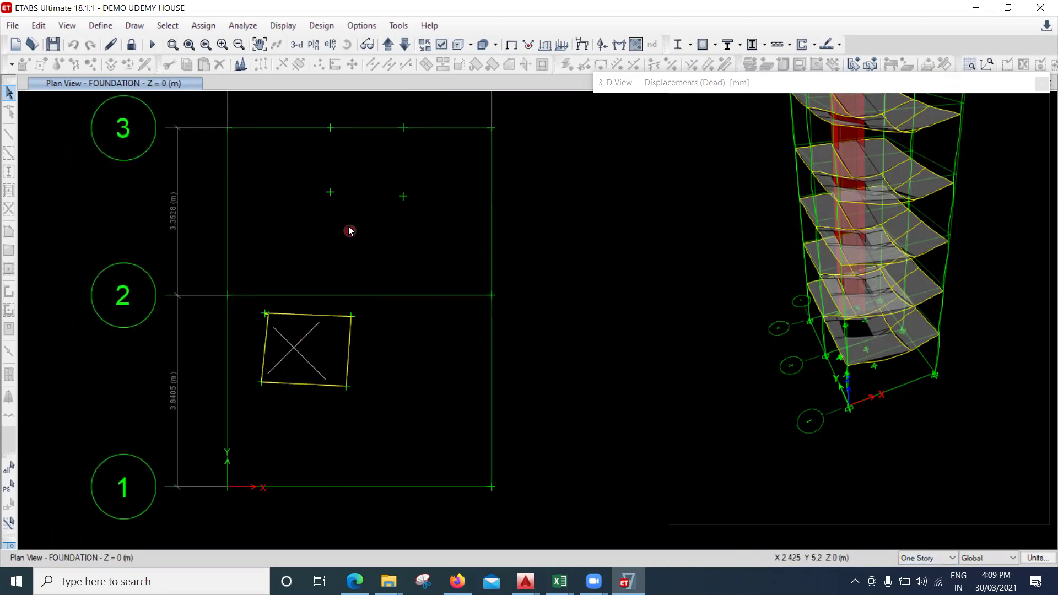
{"action": "left_click_drag", "start_coordinate": [349, 229], "coordinate": [327, 249]}
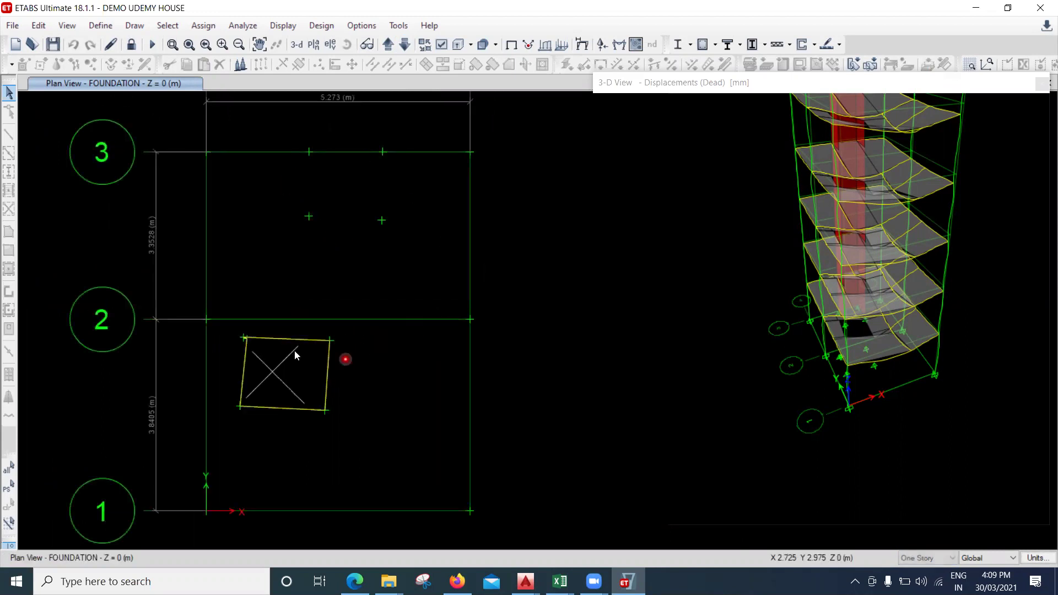
{"action": "left_click_drag", "start_coordinate": [294, 345], "coordinate": [296, 339]}
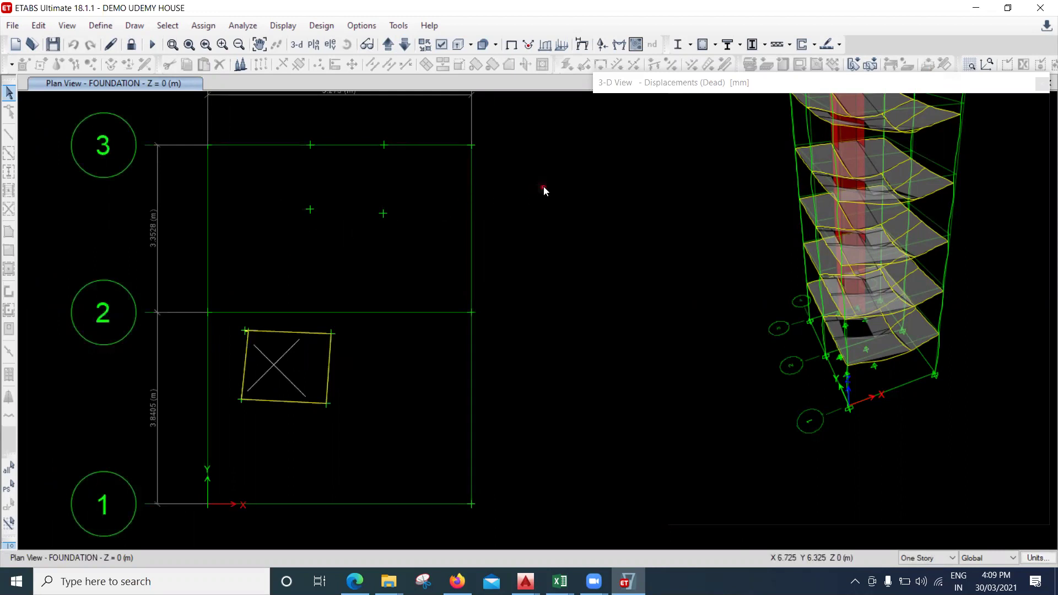
{"action": "left_click", "coordinate": [602, 45]}
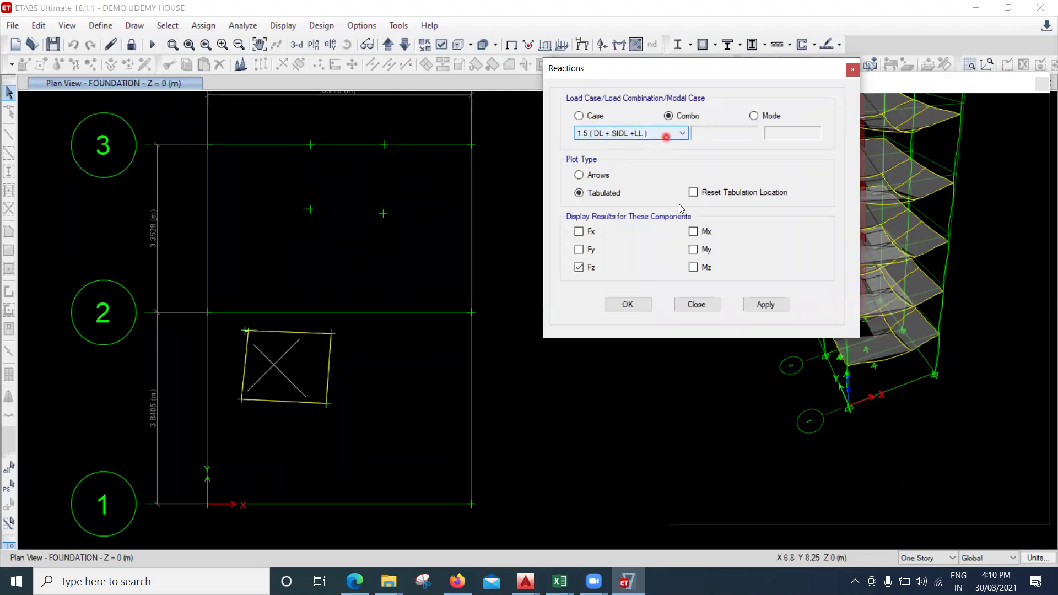
- Add Mx and My to the tabulated Fz reactions for the 1.5(DL+SIDL+LL) combo and apply
{"action": "left_click", "coordinate": [704, 267]}
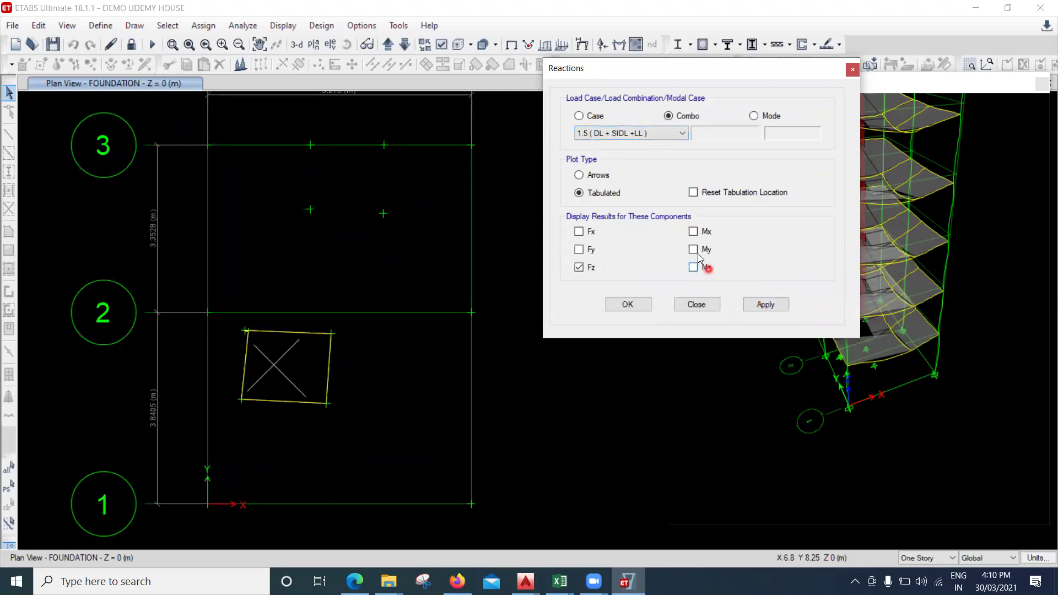
{"action": "left_click", "coordinate": [693, 235]}
{"action": "left_click", "coordinate": [765, 304]}
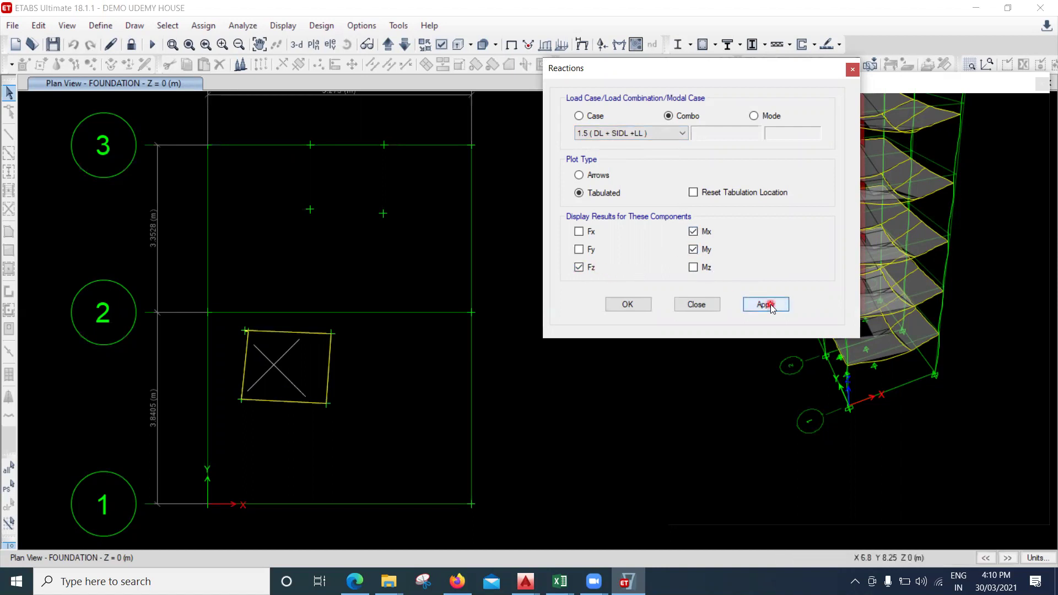
{"action": "left_click", "coordinate": [696, 304]}
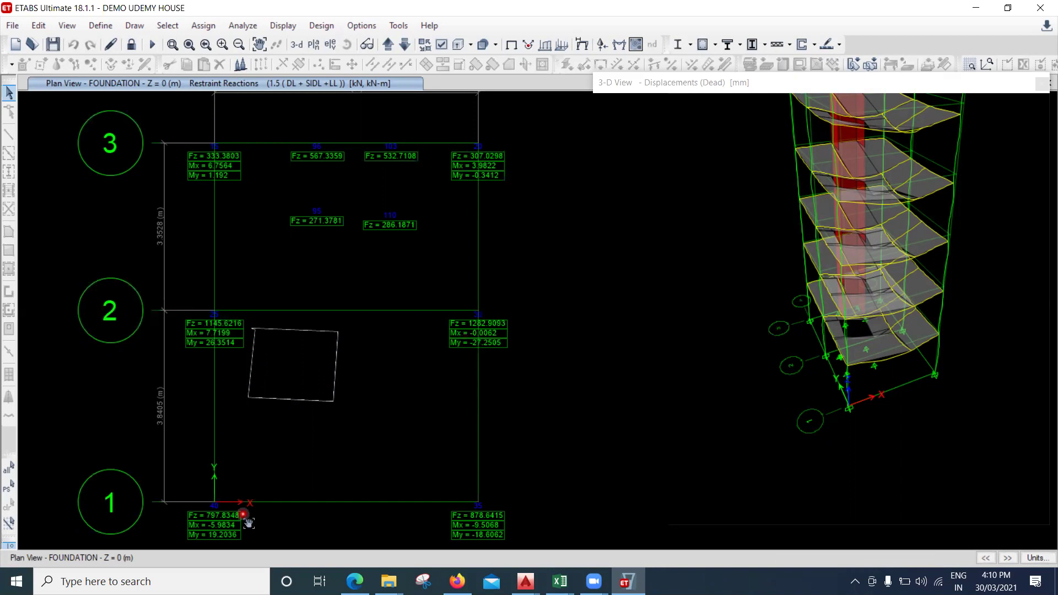
{"action": "middle_click_drag", "start_coordinate": [249, 522], "coordinate": [249, 524]}
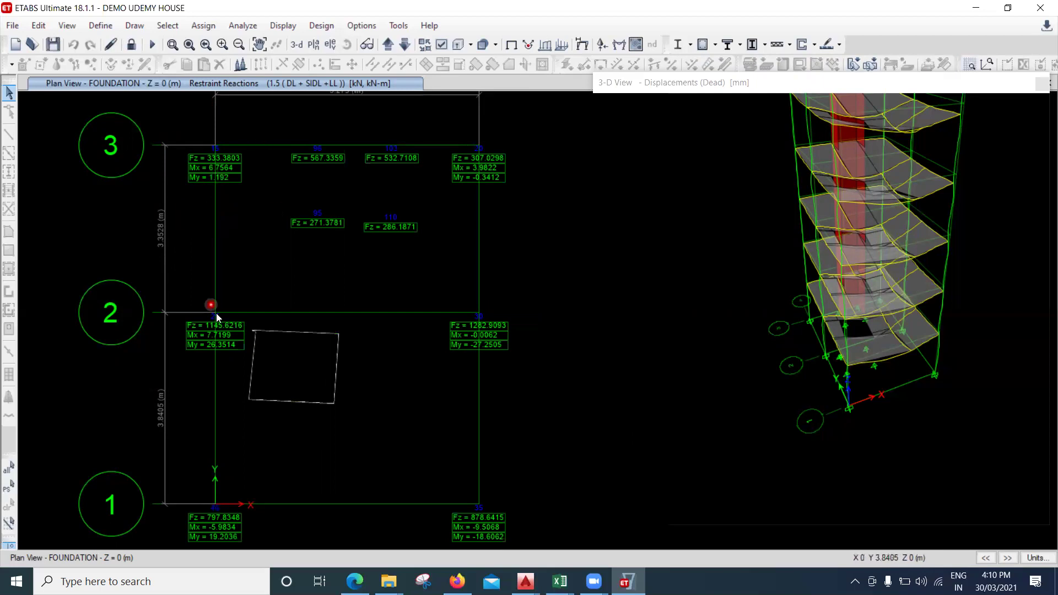
{"action": "middle_click_drag", "start_coordinate": [483, 330], "coordinate": [484, 321]}
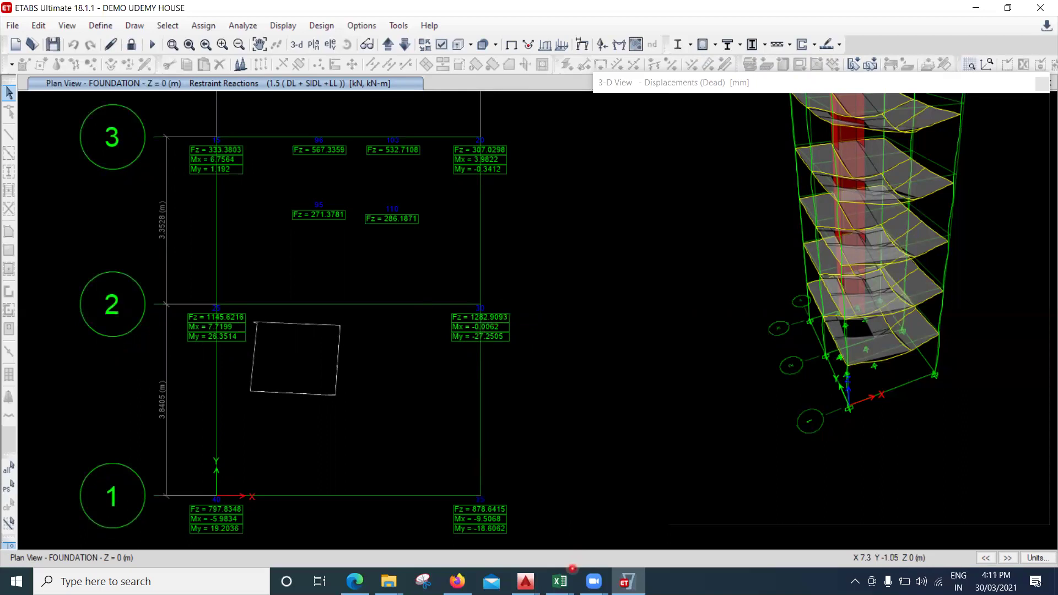
{"action": "left_click", "coordinate": [567, 573]}
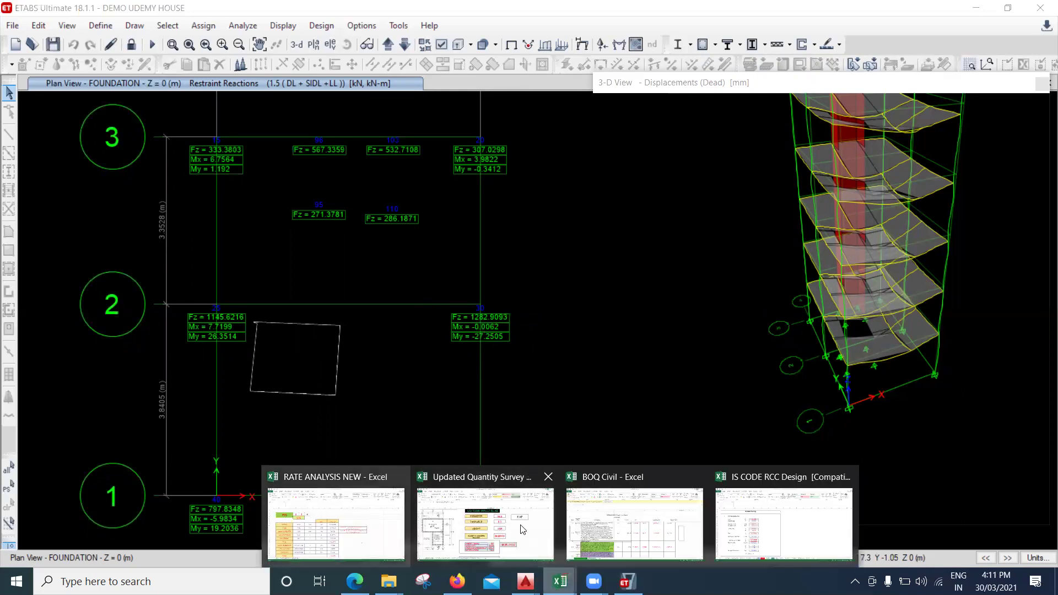
- Enter a footing Load Pu of 1285 KN on the Iso F sheet, cross-checking the ETABS reactions
{"action": "left_click", "coordinate": [752, 498]}
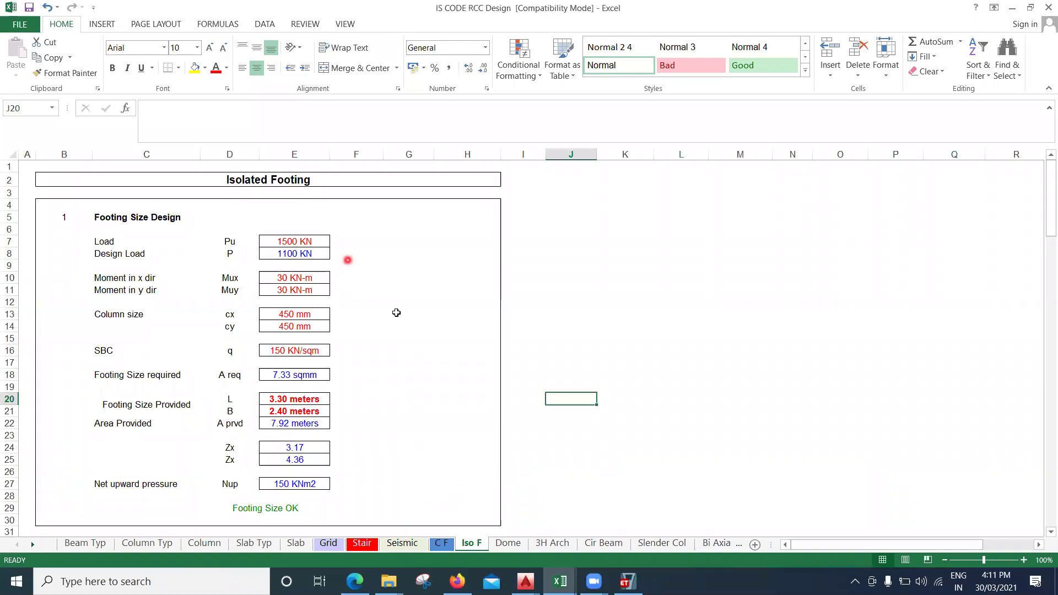
{"action": "left_click", "coordinate": [593, 581]}
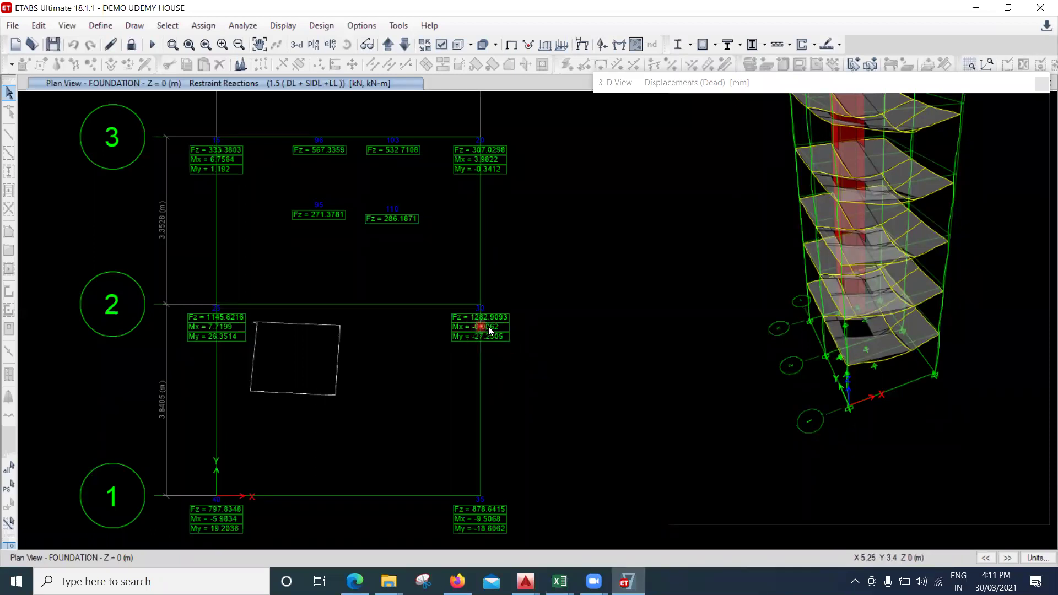
{"action": "left_click", "coordinate": [627, 581]}
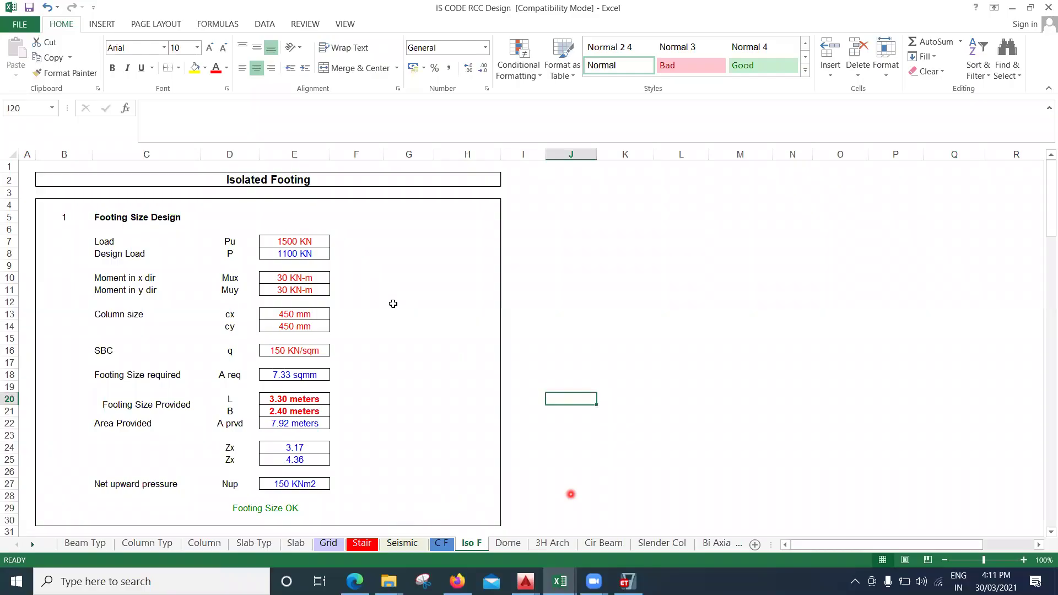
{"action": "left_click", "coordinate": [313, 239]}
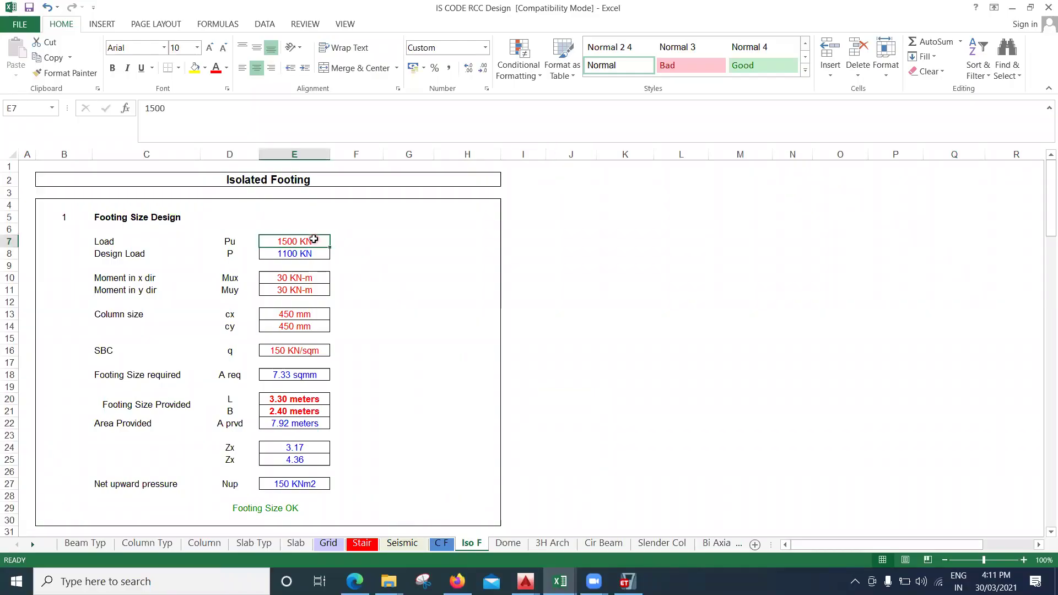
{"action": "type", "text": "1"}
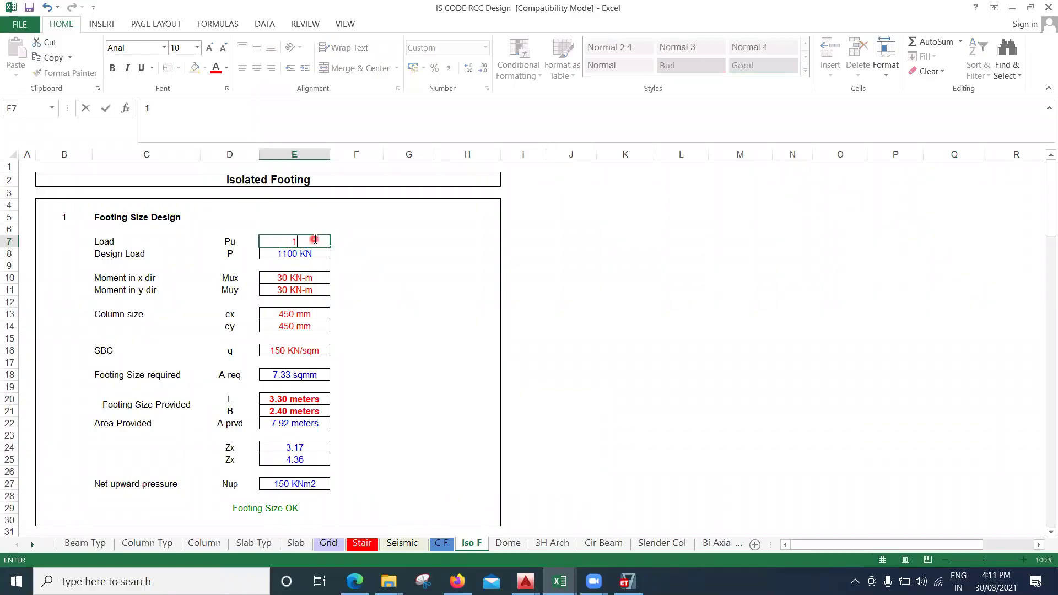
{"action": "type", "text": "285"}
{"action": "left_click", "coordinate": [759, 287]}
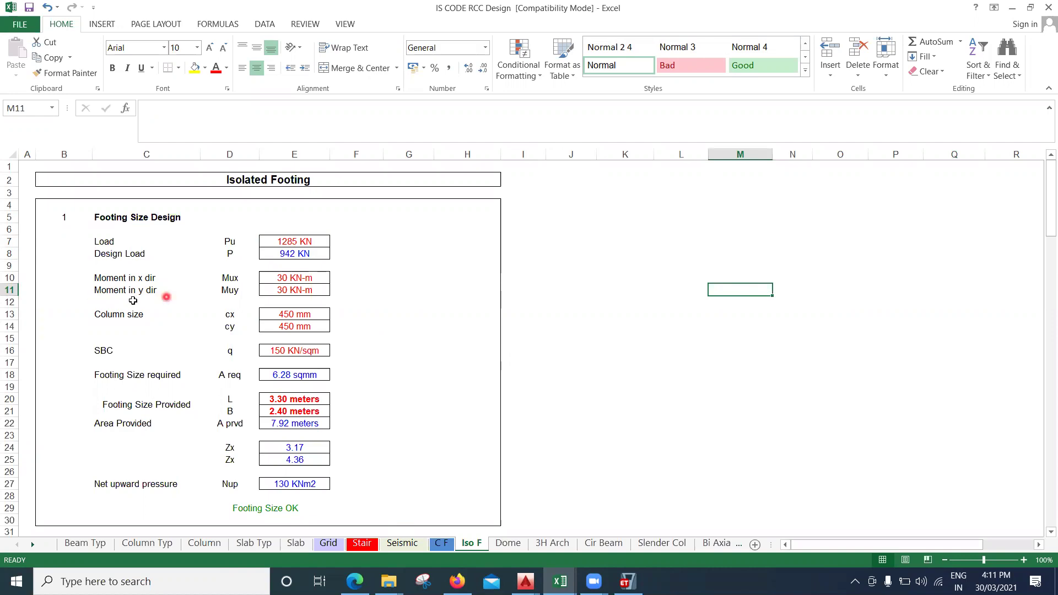
{"action": "left_click", "coordinate": [626, 581]}
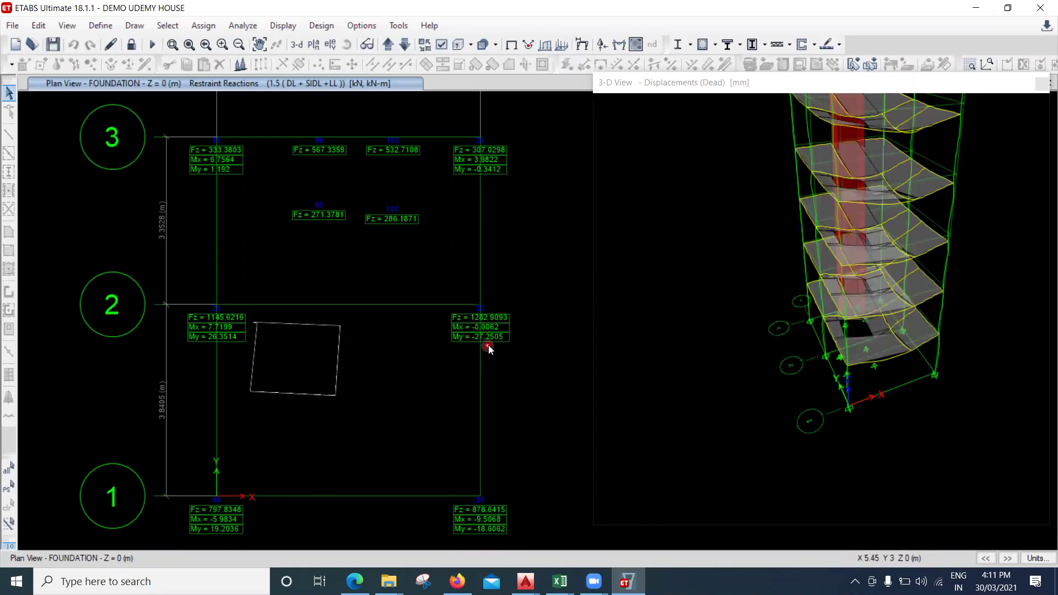
- Enter footing moments of 0 KN-m about x and 27 KN-m about y
{"action": "left_click", "coordinate": [626, 581]}
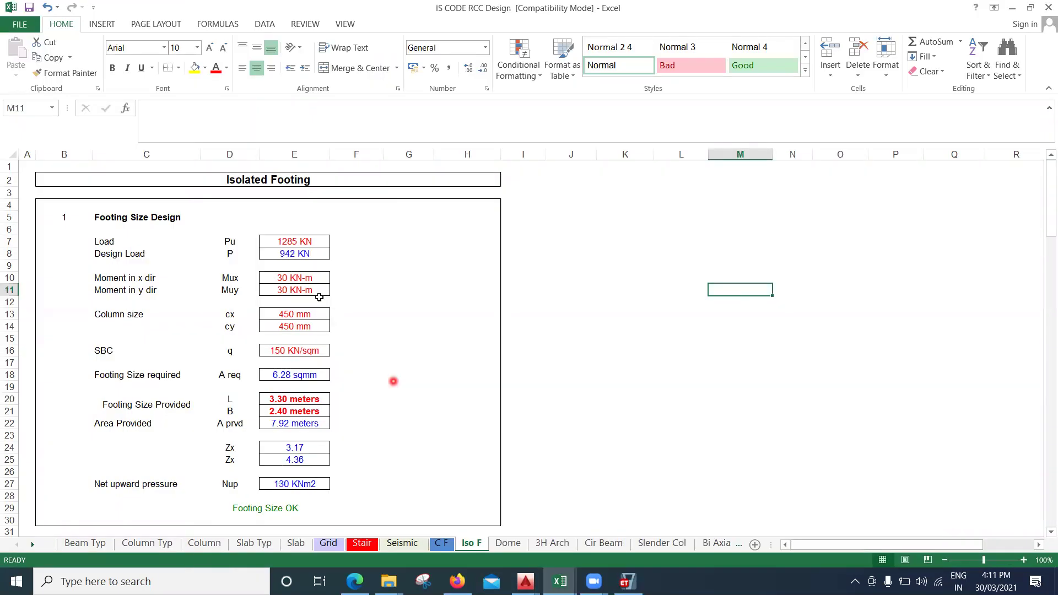
{"action": "left_click", "coordinate": [308, 280]}
{"action": "type", "text": "0"}
{"action": "left_click", "coordinate": [407, 302]}
{"action": "left_click", "coordinate": [307, 292]}
{"action": "type", "text": "27"}
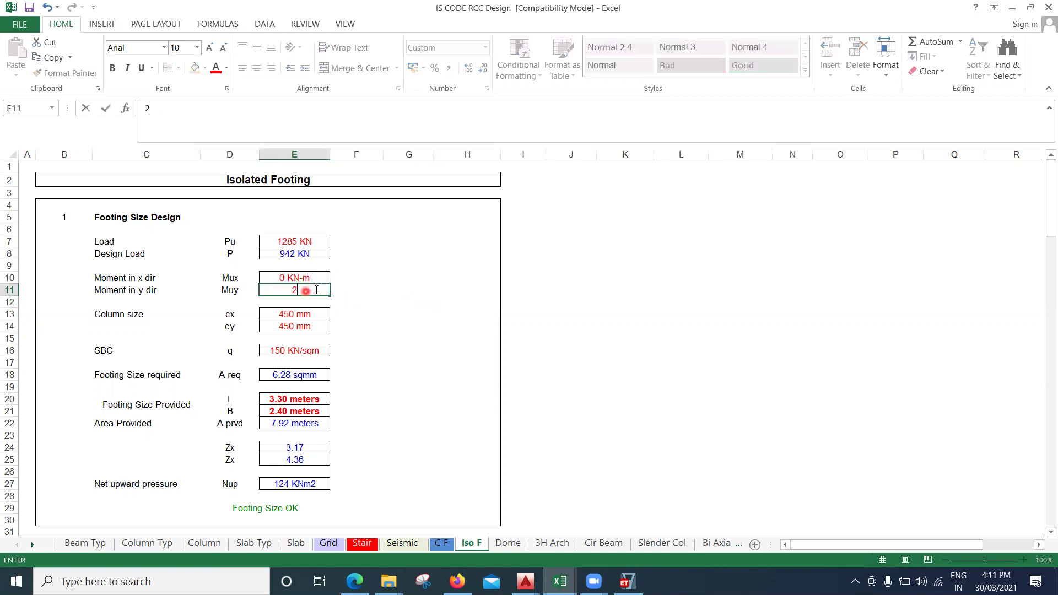
{"action": "left_click", "coordinate": [358, 278]}
{"action": "left_click", "coordinate": [427, 277]}
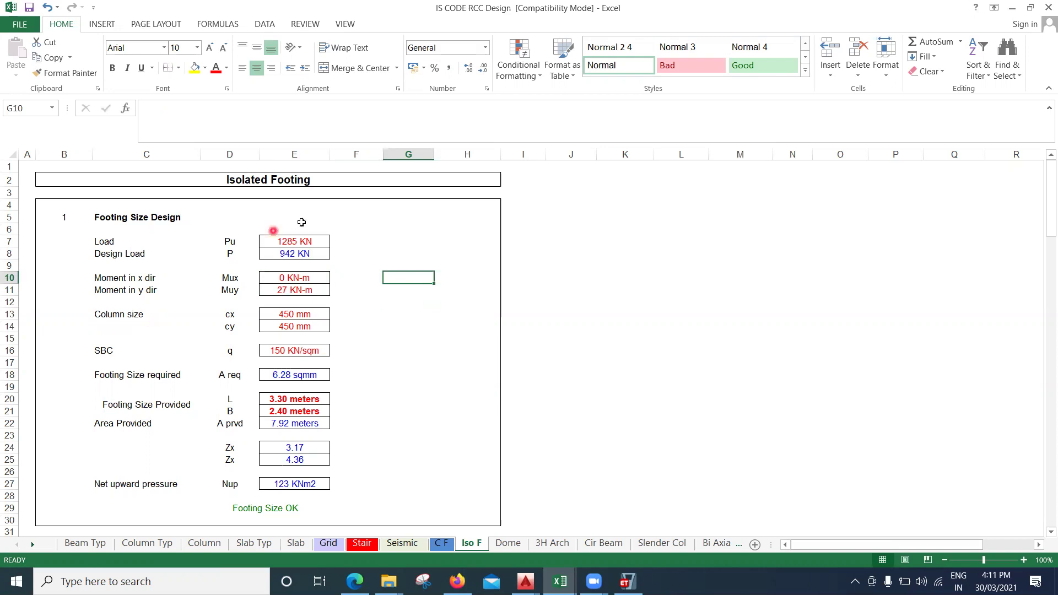
- Set the column size cx to 230 mm
{"action": "left_click", "coordinate": [319, 315]}
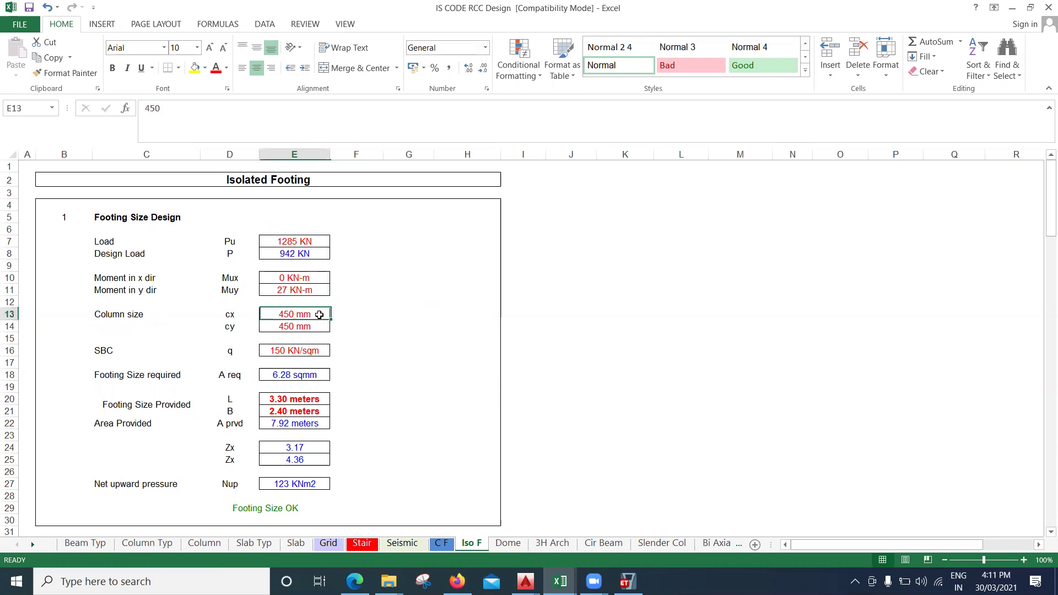
{"action": "type", "text": "230"}
{"action": "left_click", "coordinate": [380, 338]}
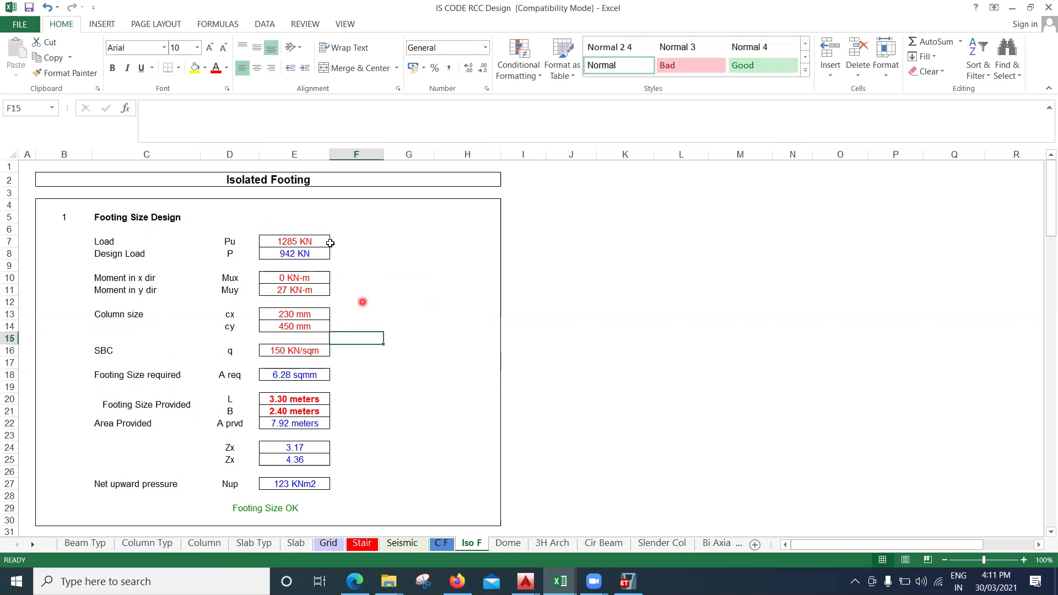
{"action": "scroll", "coordinate": [295, 311], "scroll_direction": "down", "scroll_amount": 1}
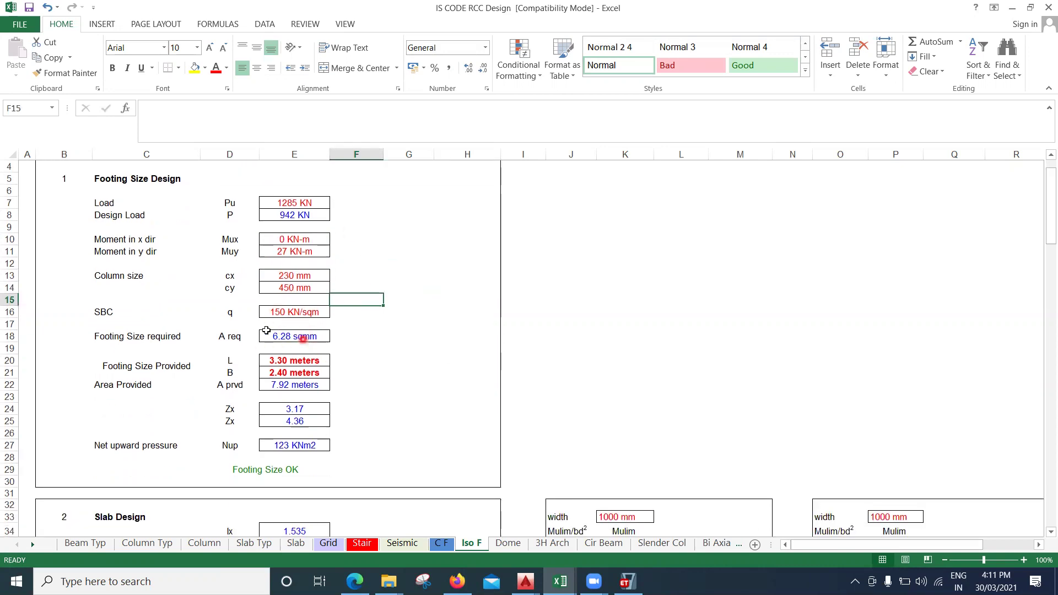
- Enter a trial footing size of 3 m length and 2 m breadth
{"action": "left_click", "coordinate": [284, 362]}
{"action": "type", "text": "3"}
{"action": "key", "text": "Tab"}
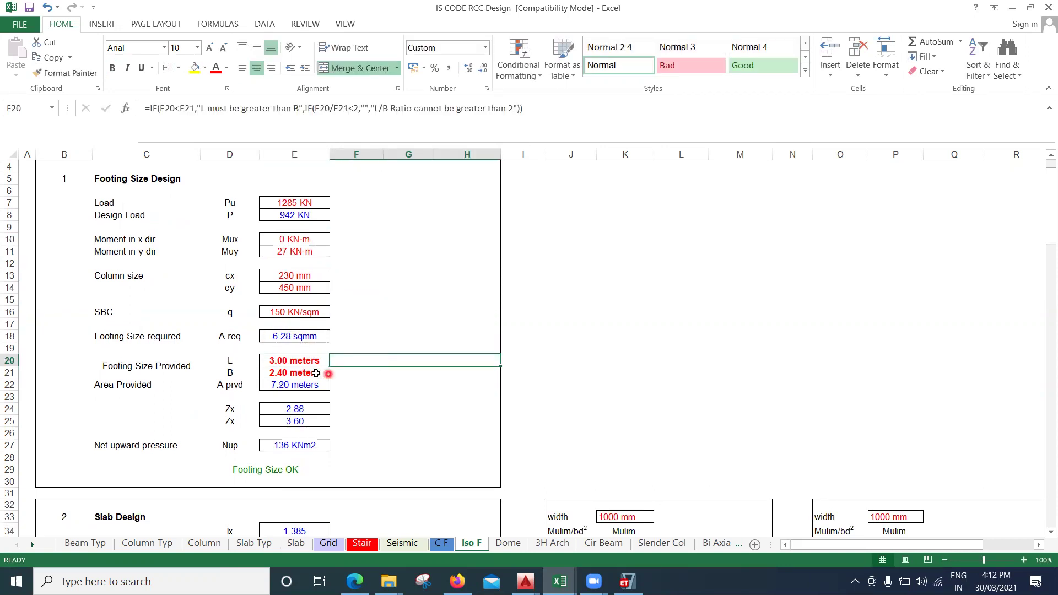
{"action": "left_click", "coordinate": [322, 371]}
{"action": "type", "text": "2"}
{"action": "left_click", "coordinate": [437, 359]}
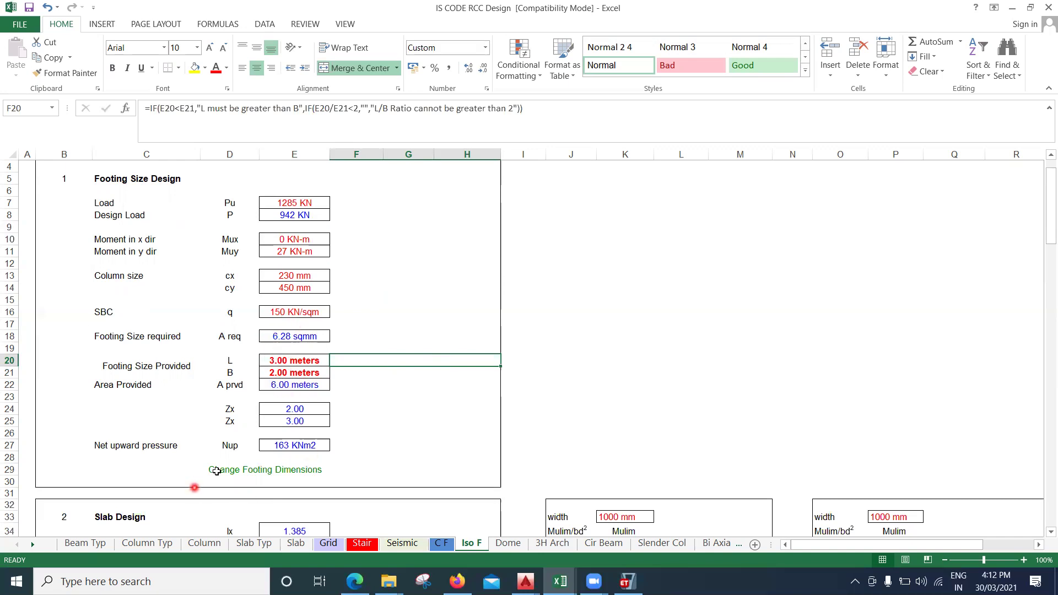
- Increase the footing breadth B to 2.5 m
{"action": "left_click", "coordinate": [287, 373]}
{"action": "type", "text": "2.5"}
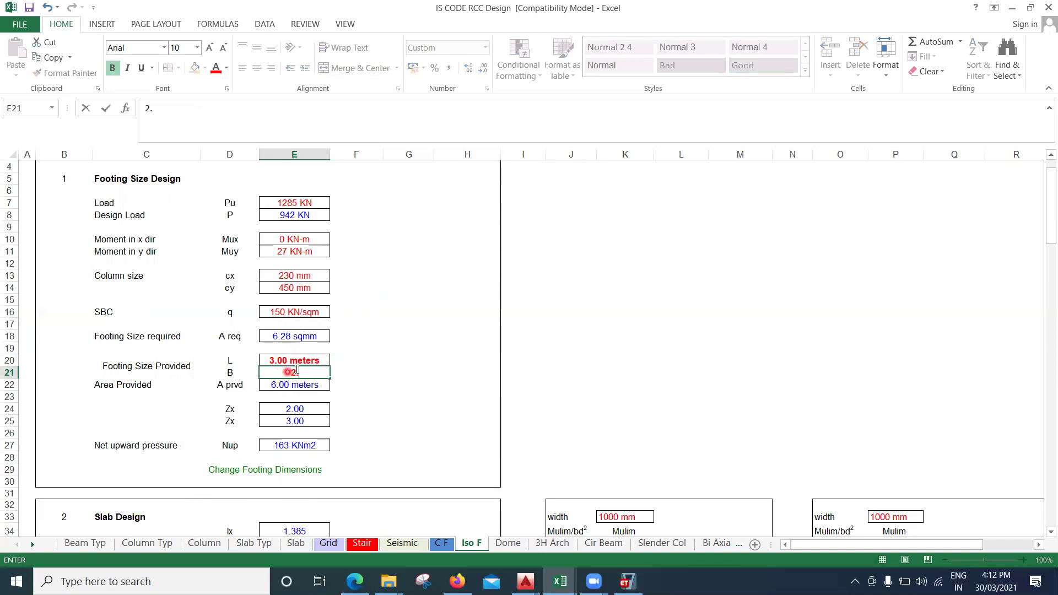
{"action": "left_click", "coordinate": [466, 331]}
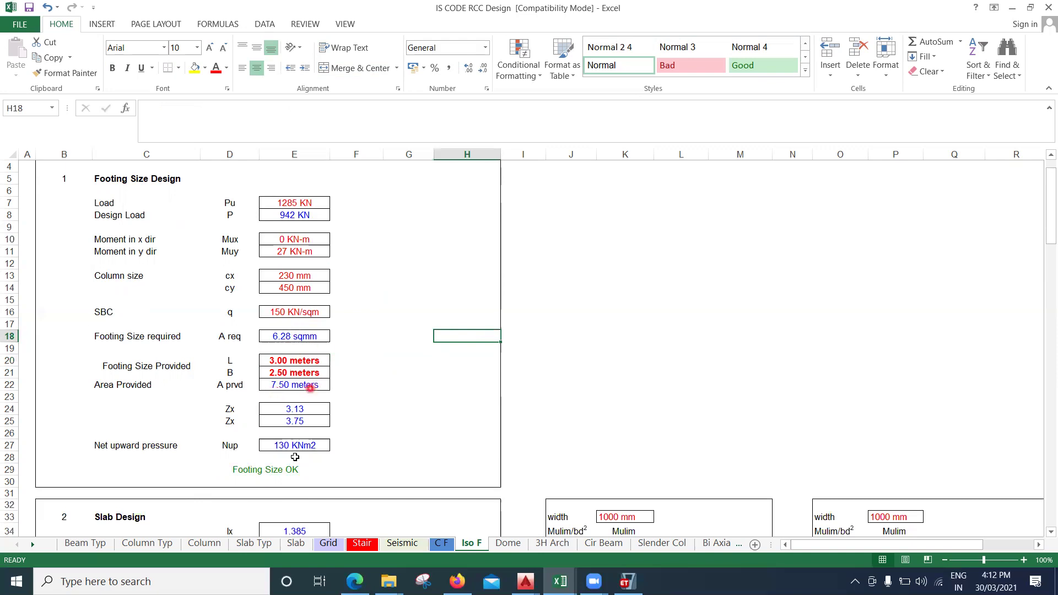
- Try footing depths of 400 mm then 500 mm, checking the one-way shear results
{"action": "scroll", "coordinate": [318, 396], "scroll_direction": "down", "scroll_amount": 12}
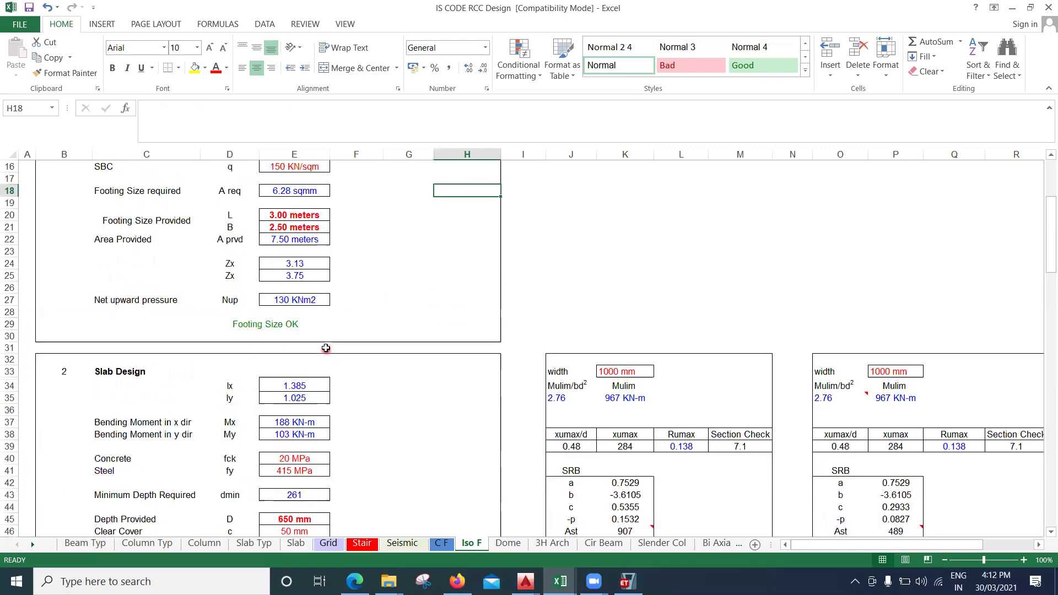
{"action": "scroll", "coordinate": [331, 352], "scroll_direction": "down", "scroll_amount": 4}
{"action": "scroll", "coordinate": [342, 380], "scroll_direction": "up", "scroll_amount": 5}
{"action": "scroll", "coordinate": [342, 380], "scroll_direction": "up", "scroll_amount": 1}
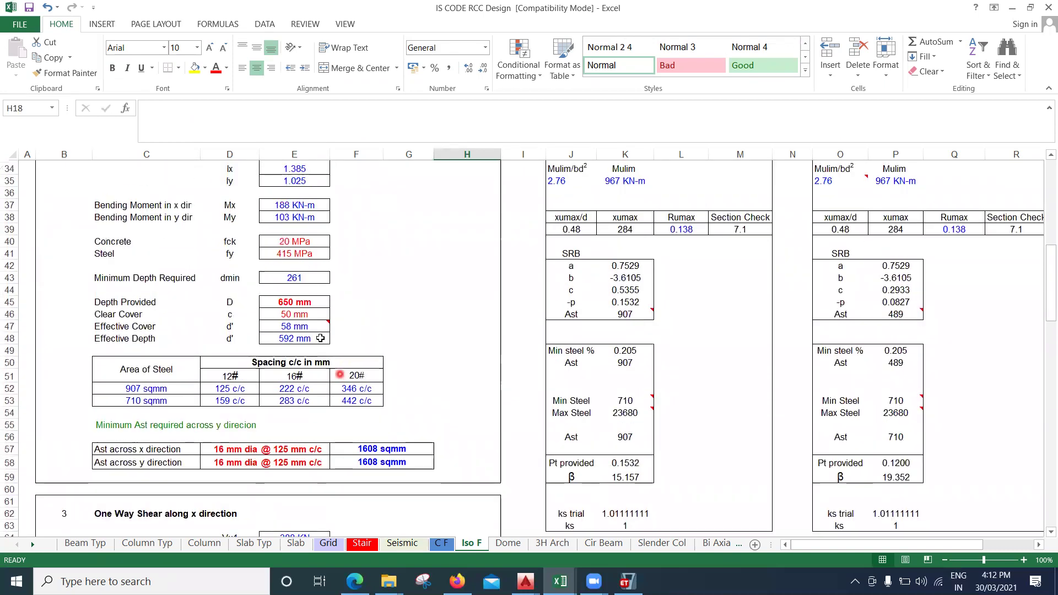
{"action": "left_click", "coordinate": [308, 302]}
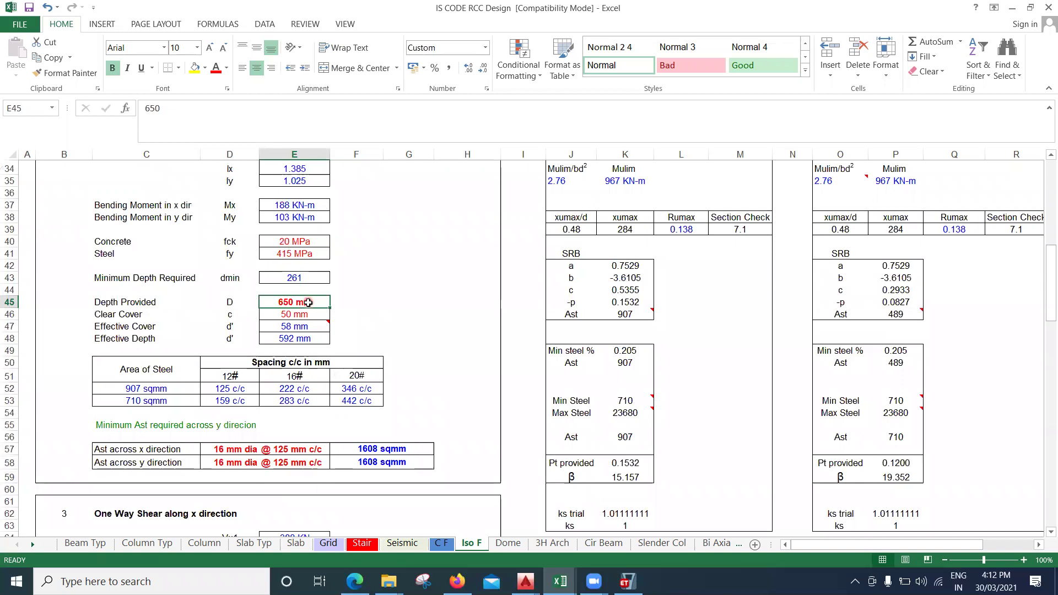
{"action": "type", "text": "400"}
{"action": "left_click", "coordinate": [432, 292]}
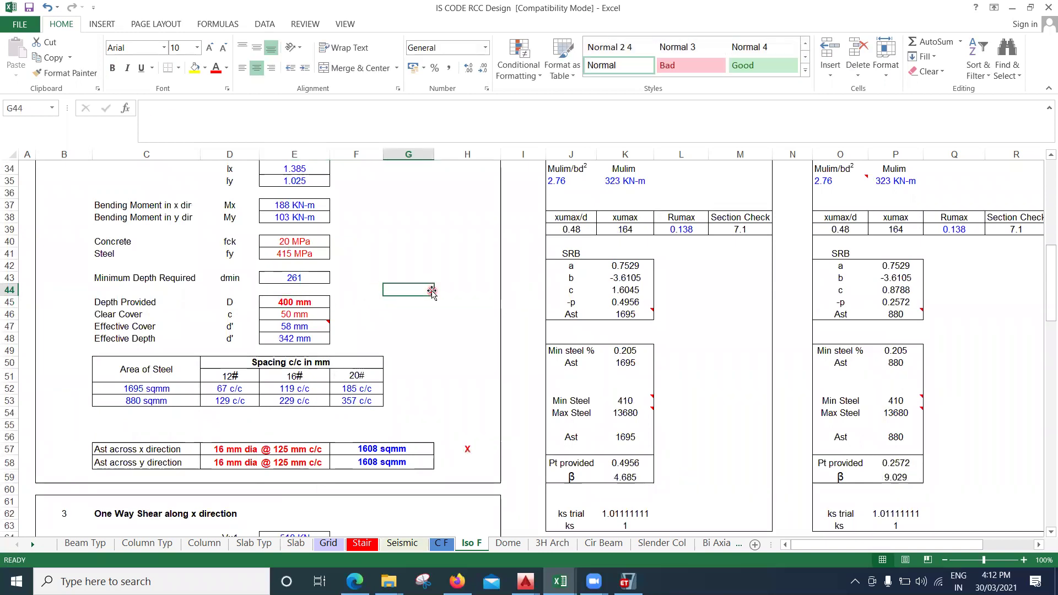
{"action": "scroll", "coordinate": [432, 292], "scroll_direction": "down", "scroll_amount": 7}
{"action": "scroll", "coordinate": [329, 363], "scroll_direction": "down", "scroll_amount": 3}
{"action": "scroll", "coordinate": [271, 341], "scroll_direction": "down", "scroll_amount": 1}
{"action": "scroll", "coordinate": [321, 413], "scroll_direction": "up", "scroll_amount": 10}
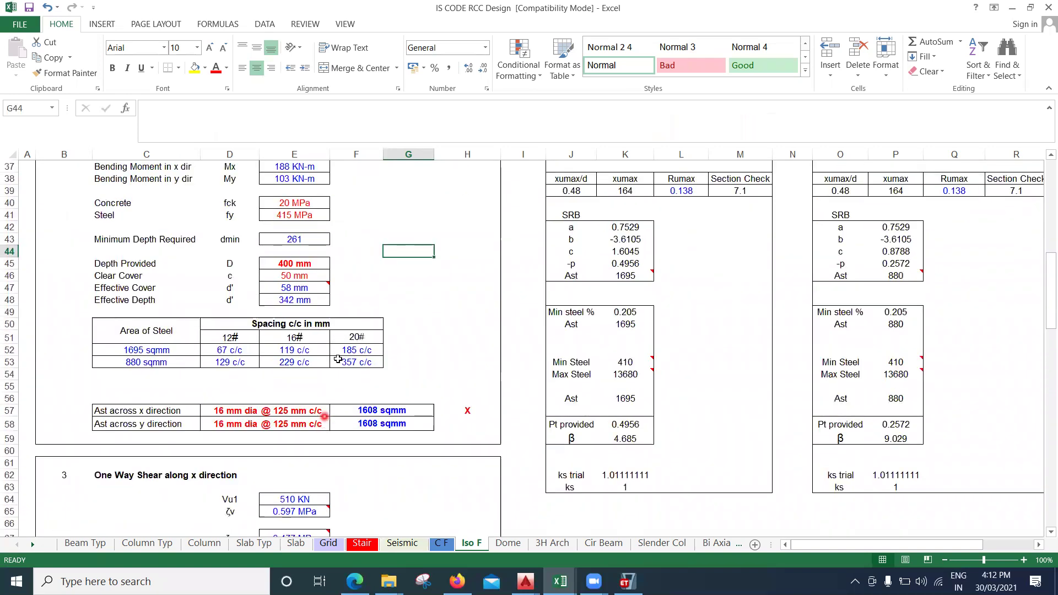
{"action": "left_click", "coordinate": [306, 265]}
{"action": "type", "text": "5"}
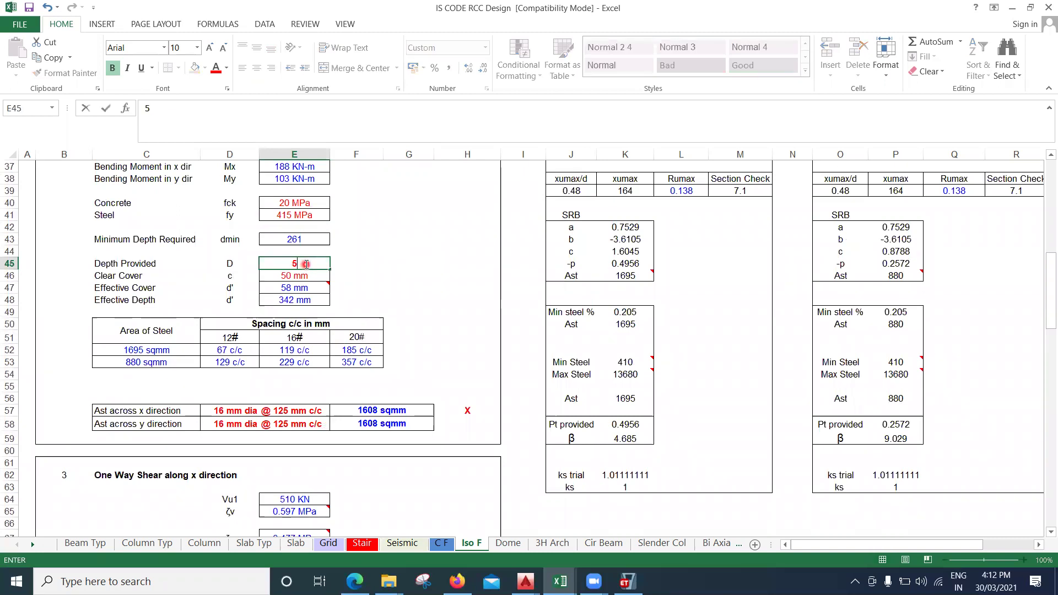
{"action": "left_click", "coordinate": [427, 276]}
- Raise the depth provided to 550 mm, then 600 mm, reviewing the shear checks each time
{"action": "scroll", "coordinate": [427, 281], "scroll_direction": "down", "scroll_amount": 7}
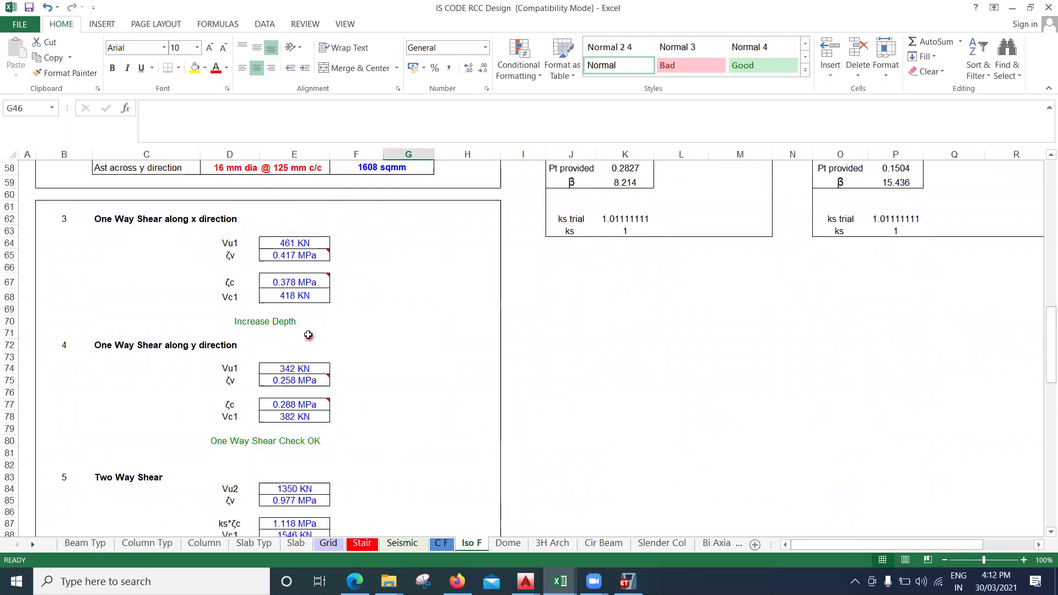
{"action": "scroll", "coordinate": [306, 333], "scroll_direction": "down", "scroll_amount": 1}
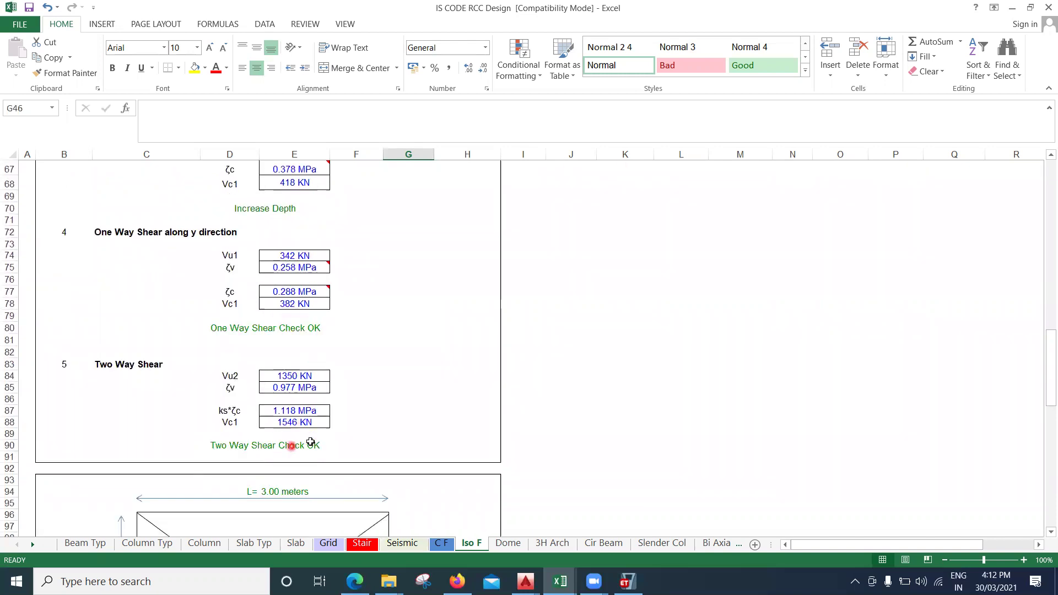
{"action": "scroll", "coordinate": [307, 441], "scroll_direction": "up", "scroll_amount": 10}
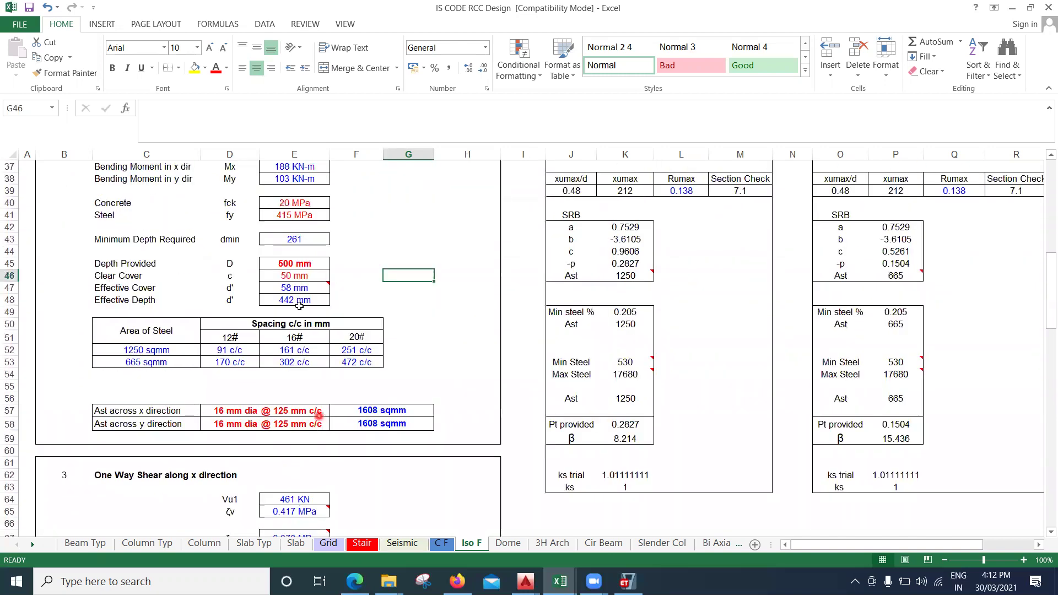
{"action": "left_click", "coordinate": [298, 264]}
{"action": "type", "text": "550"}
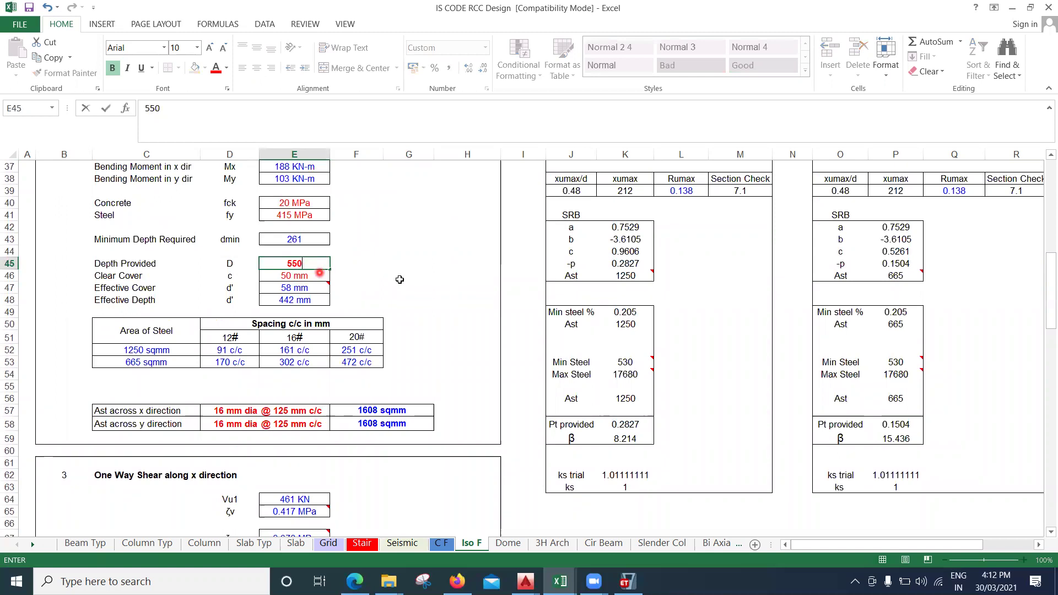
{"action": "left_click", "coordinate": [409, 276]}
{"action": "scroll", "coordinate": [414, 280], "scroll_direction": "down", "scroll_amount": 1}
{"action": "scroll", "coordinate": [415, 281], "scroll_direction": "down", "scroll_amount": 2}
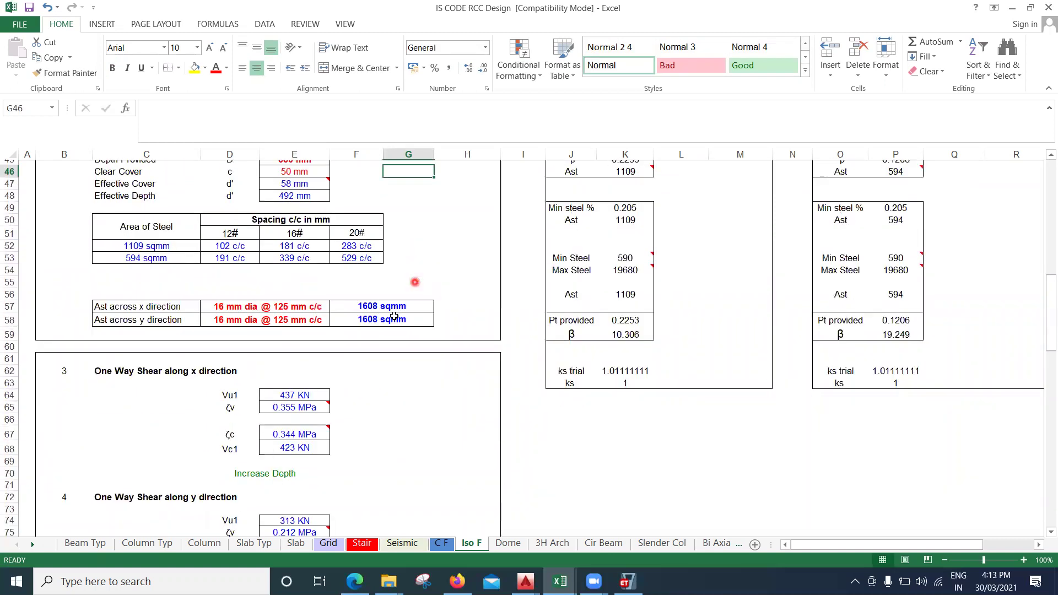
{"action": "scroll", "coordinate": [345, 441], "scroll_direction": "up", "scroll_amount": 3}
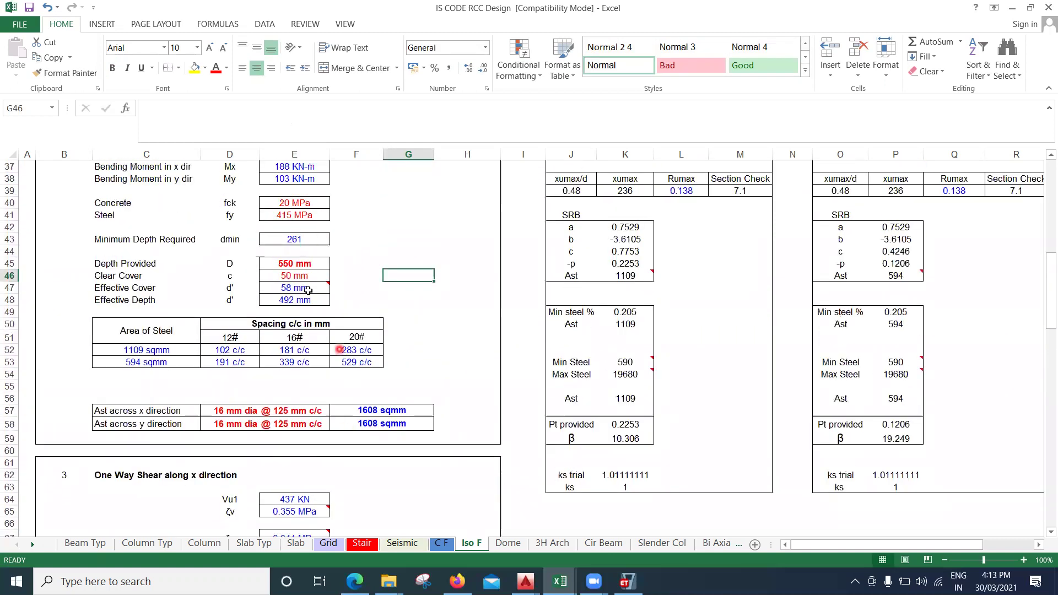
{"action": "left_click", "coordinate": [297, 262]}
{"action": "type", "text": "600"}
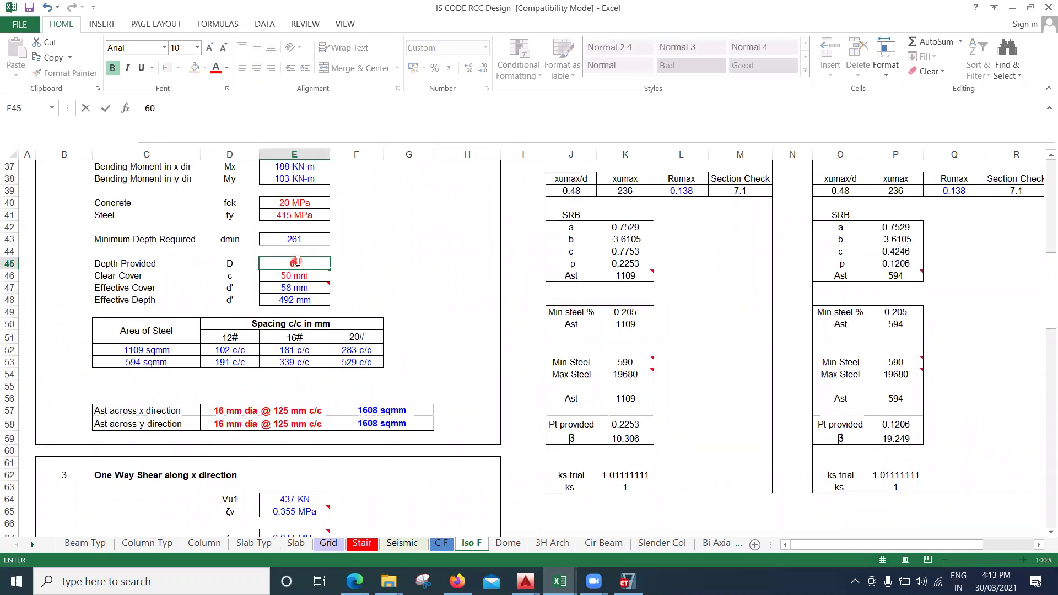
{"action": "left_click", "coordinate": [413, 264]}
{"action": "scroll", "coordinate": [413, 268], "scroll_direction": "down", "scroll_amount": 3}
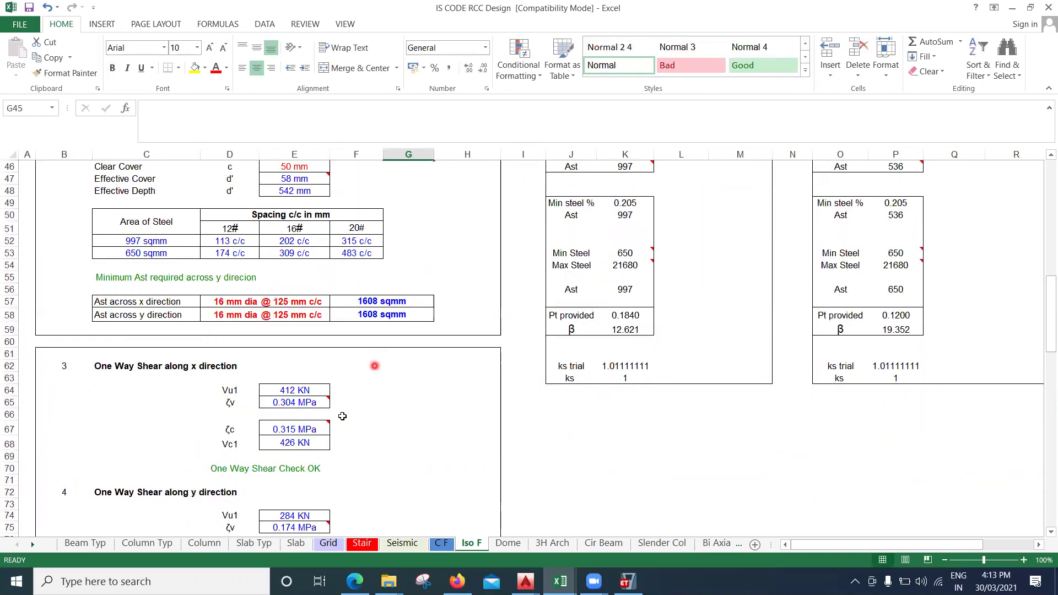
{"action": "scroll", "coordinate": [373, 364], "scroll_direction": "down", "scroll_amount": 2}
{"action": "scroll", "coordinate": [345, 400], "scroll_direction": "down", "scroll_amount": 1}
{"action": "scroll", "coordinate": [346, 430], "scroll_direction": "down", "scroll_amount": 3}
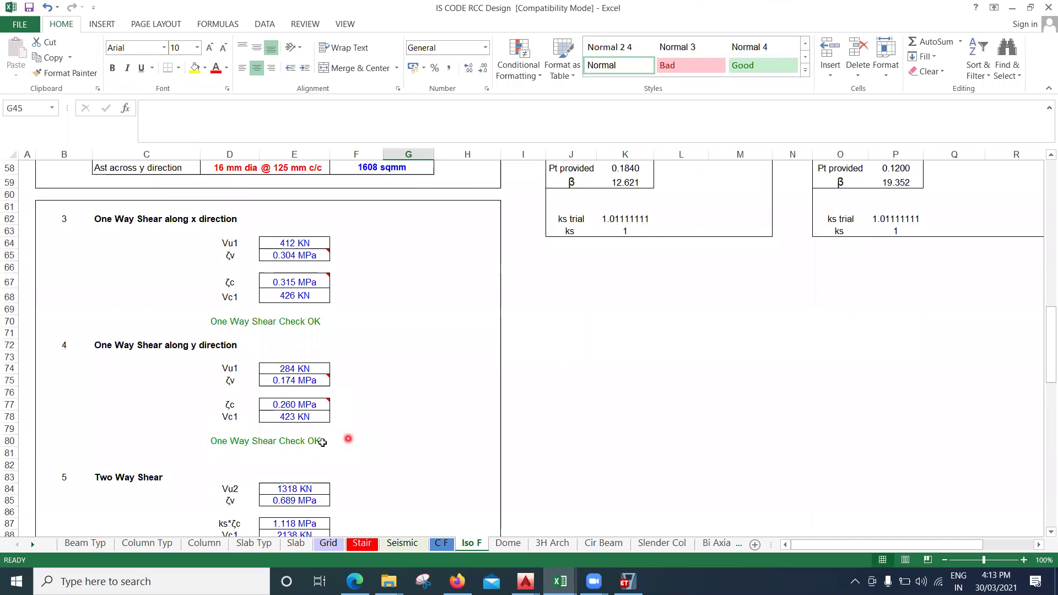
{"action": "scroll", "coordinate": [353, 482], "scroll_direction": "up", "scroll_amount": 3}
{"action": "scroll", "coordinate": [342, 484], "scroll_direction": "up", "scroll_amount": 11}
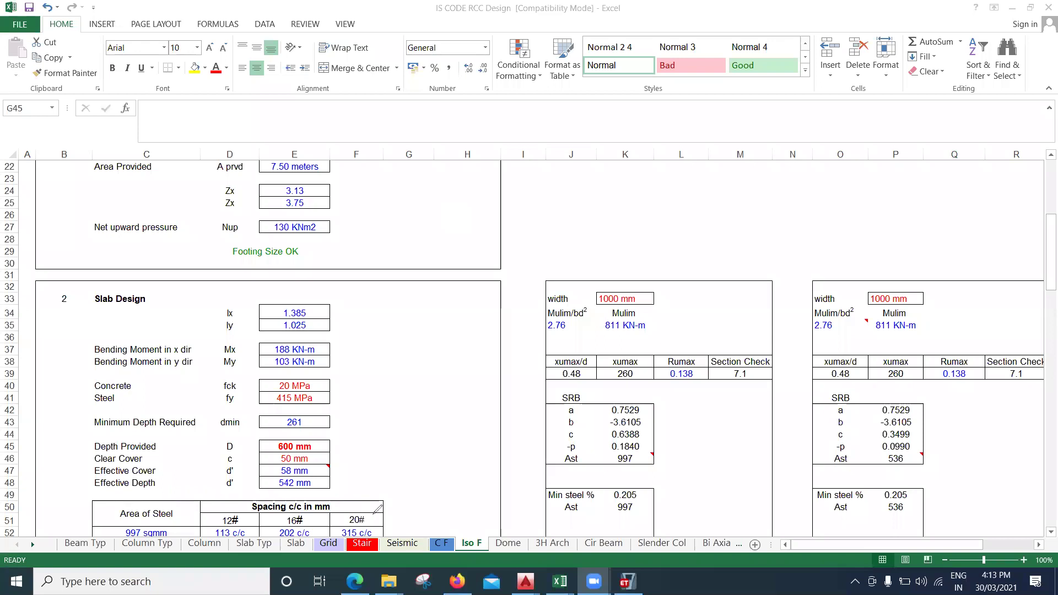
- Sketch the footing plan in red pen with a cross line and dimension above it
{"action": "scroll", "coordinate": [451, 386], "scroll_direction": "up", "scroll_amount": 5}
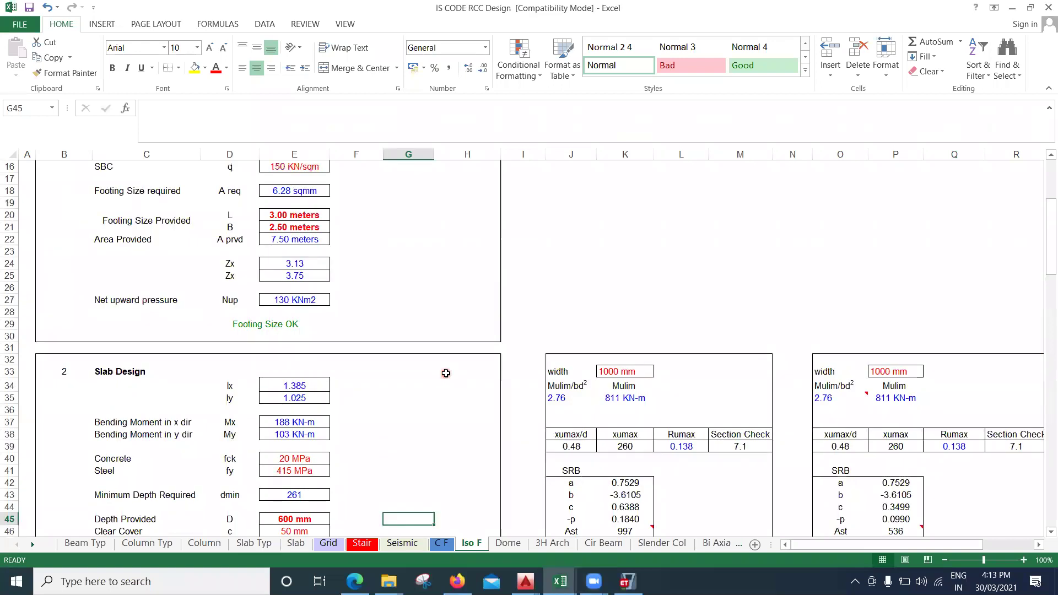
{"action": "scroll", "coordinate": [446, 373], "scroll_direction": "up", "scroll_amount": 2}
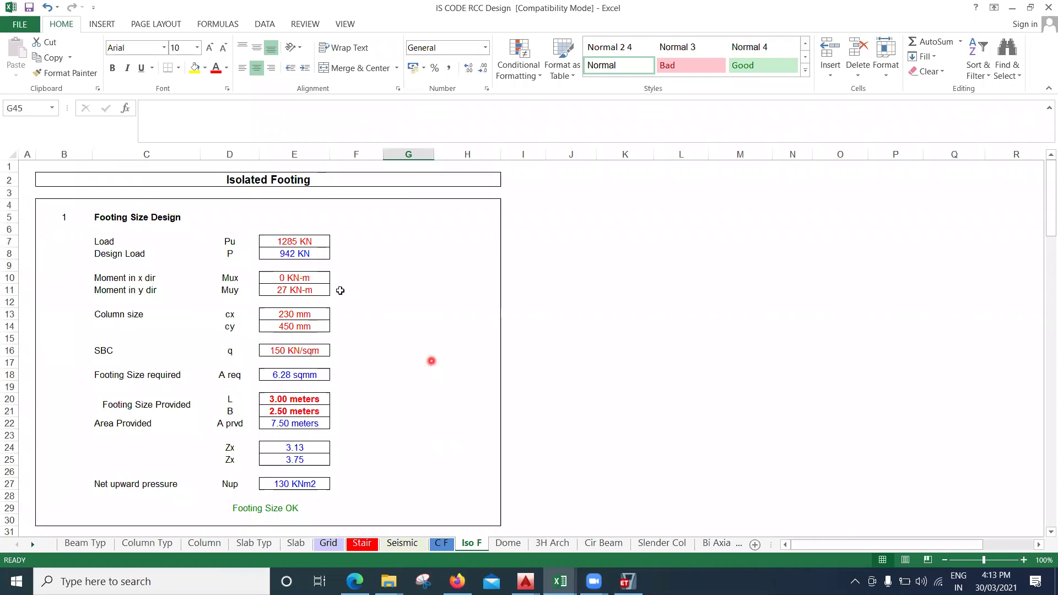
{"action": "scroll", "coordinate": [363, 286], "scroll_direction": "down", "scroll_amount": 2}
{"action": "scroll", "coordinate": [364, 289], "scroll_direction": "down", "scroll_amount": 3}
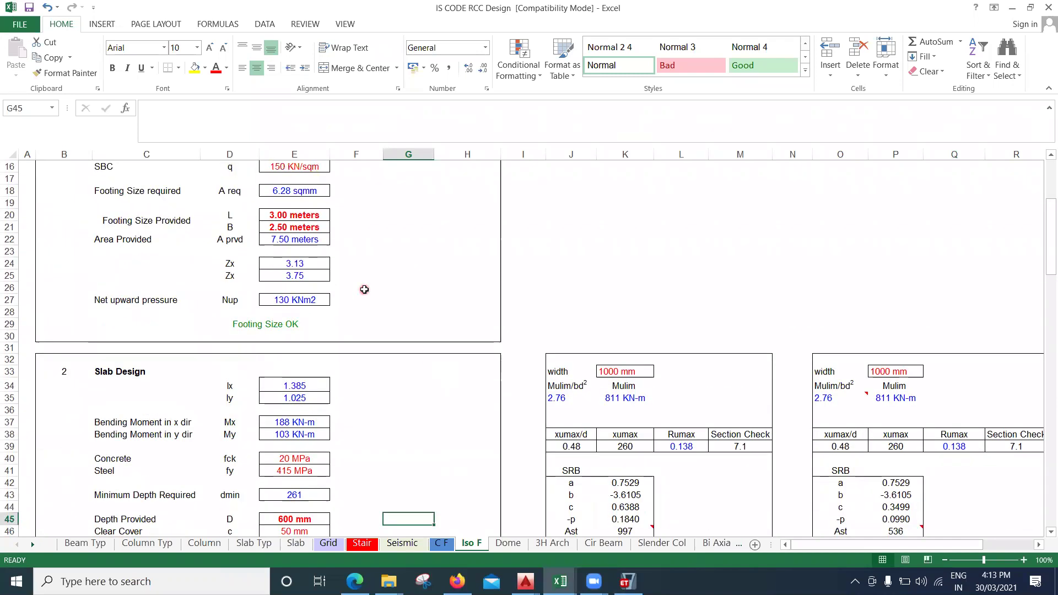
{"action": "scroll", "coordinate": [365, 290], "scroll_direction": "down", "scroll_amount": 1}
{"action": "scroll", "coordinate": [364, 291], "scroll_direction": "up", "scroll_amount": 1}
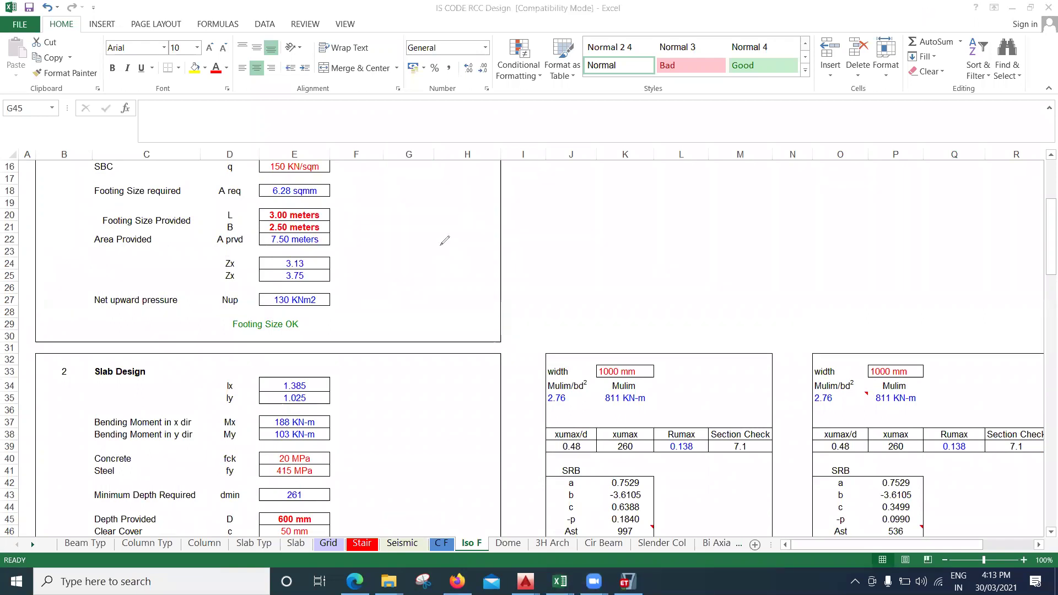
{"action": "mouse_move", "coordinate": [575, 190]}
{"action": "left_mouse_down"}
{"action": "mouse_move", "coordinate": [444, 245]}
{"action": "mouse_move", "coordinate": [575, 190]}
{"action": "left_mouse_up"}
{"action": "left_click_drag", "start_coordinate": [456, 188], "coordinate": [498, 247]}
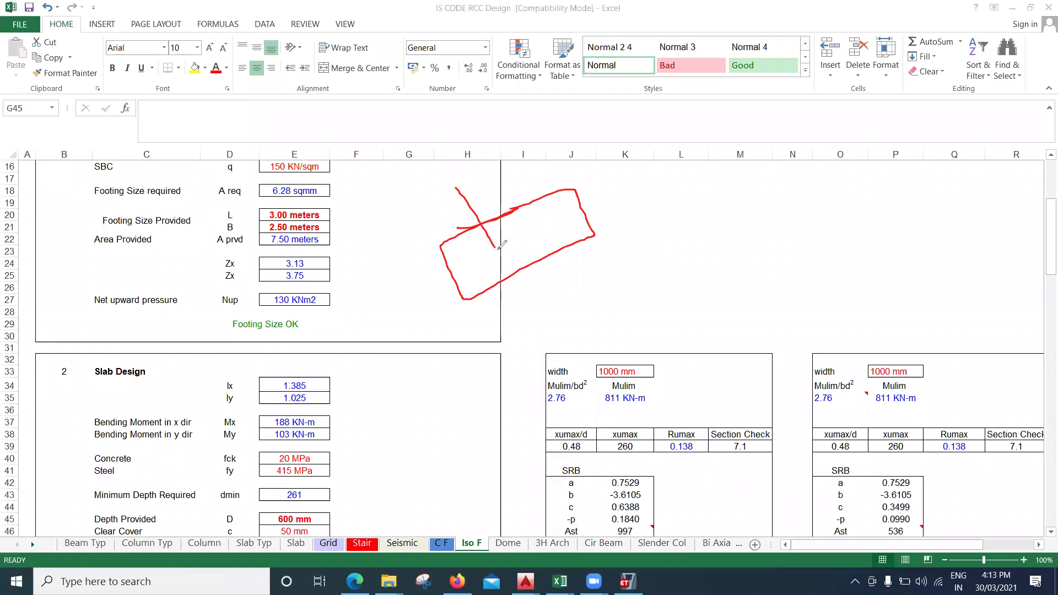
{"action": "mouse_move", "coordinate": [469, 167]}
{"action": "left_mouse_down"}
{"action": "mouse_move", "coordinate": [513, 184]}
{"action": "mouse_move", "coordinate": [546, 167]}
{"action": "mouse_move", "coordinate": [534, 146]}
{"action": "mouse_move", "coordinate": [586, 155]}
{"action": "mouse_move", "coordinate": [562, 124]}
{"action": "left_mouse_up"}
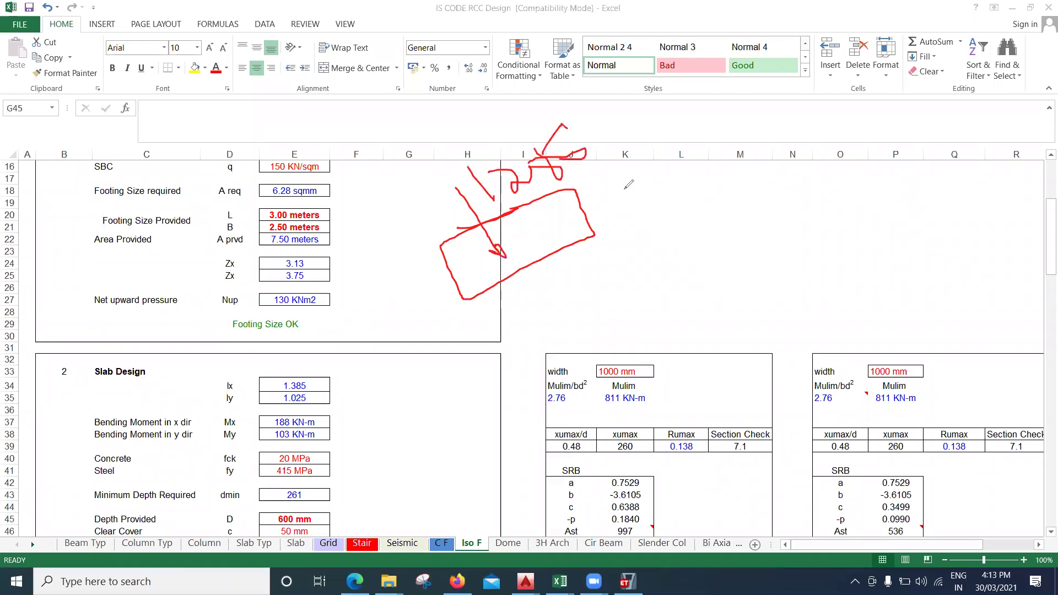
- Draw a second footing outline and handwrite dimension notes such as 2.5 and 6 beside it
{"action": "mouse_move", "coordinate": [615, 253]}
{"action": "left_mouse_down"}
{"action": "mouse_move", "coordinate": [697, 221]}
{"action": "mouse_move", "coordinate": [721, 283]}
{"action": "left_mouse_up"}
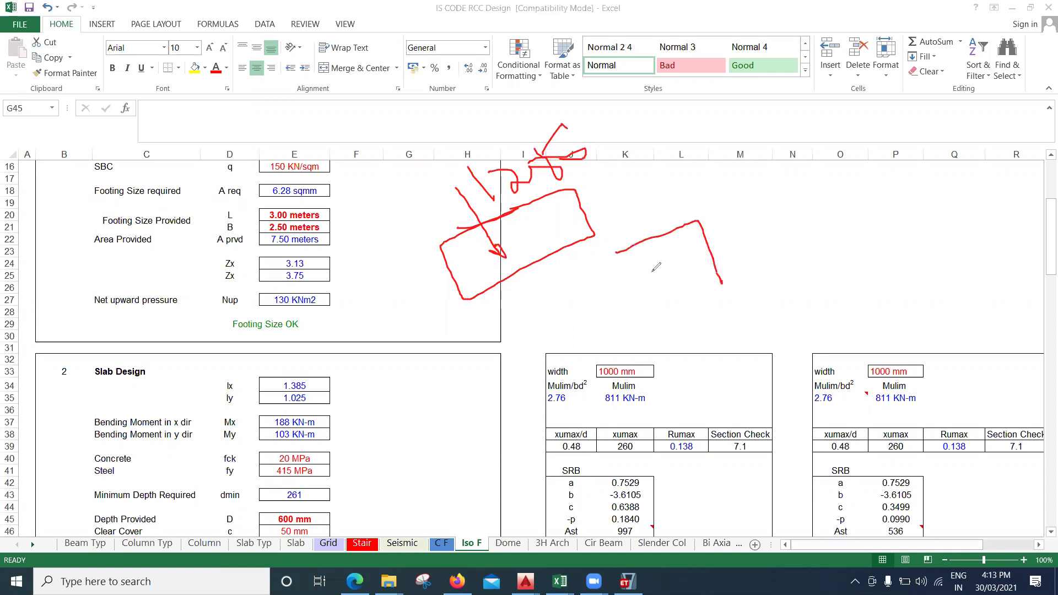
{"action": "mouse_move", "coordinate": [628, 250]}
{"action": "left_mouse_down"}
{"action": "mouse_move", "coordinate": [667, 307]}
{"action": "mouse_move", "coordinate": [735, 271]}
{"action": "left_mouse_up"}
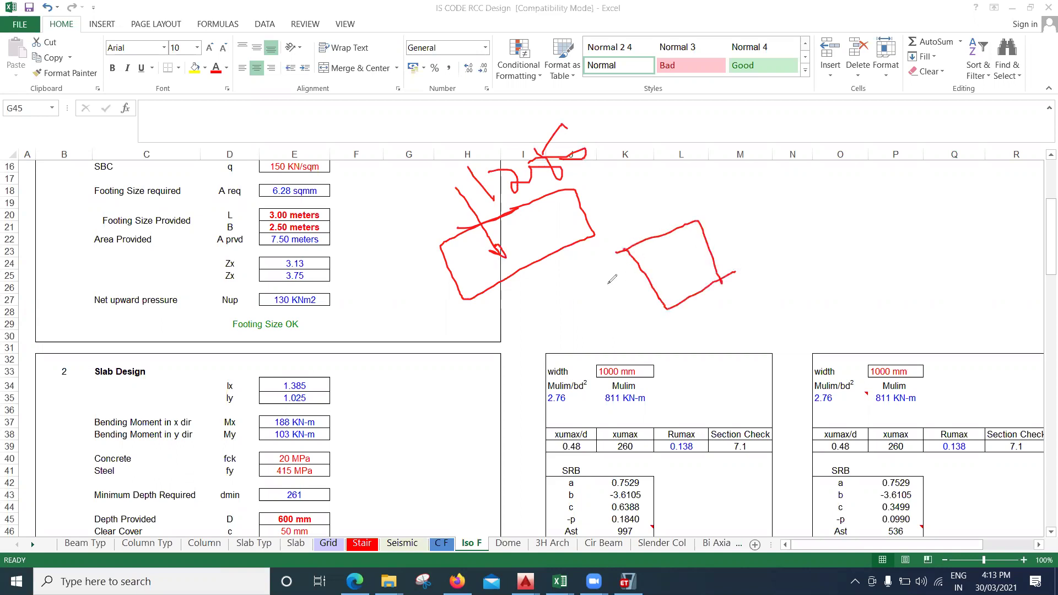
{"action": "mouse_move", "coordinate": [633, 206]}
{"action": "left_mouse_down"}
{"action": "mouse_move", "coordinate": [667, 218]}
{"action": "mouse_move", "coordinate": [682, 190]}
{"action": "mouse_move", "coordinate": [733, 221]}
{"action": "mouse_move", "coordinate": [762, 222]}
{"action": "mouse_move", "coordinate": [728, 214]}
{"action": "left_mouse_up"}
{"action": "left_click_drag", "start_coordinate": [765, 200], "coordinate": [779, 189]}
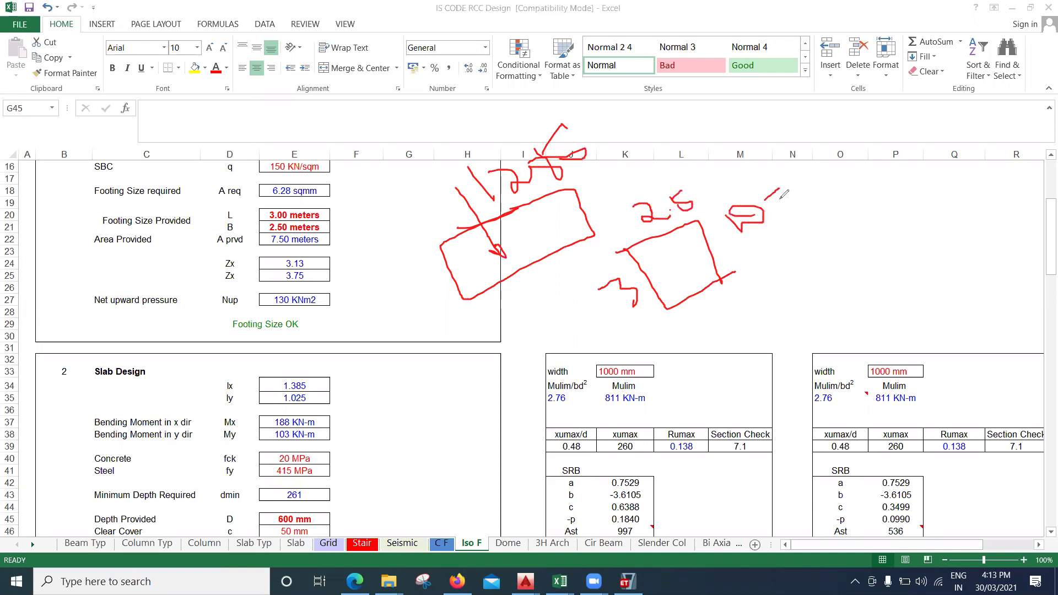
{"action": "mouse_move", "coordinate": [821, 153]}
{"action": "left_mouse_down"}
{"action": "mouse_move", "coordinate": [856, 155]}
{"action": "mouse_move", "coordinate": [866, 143]}
{"action": "mouse_move", "coordinate": [851, 146]}
{"action": "left_mouse_up"}
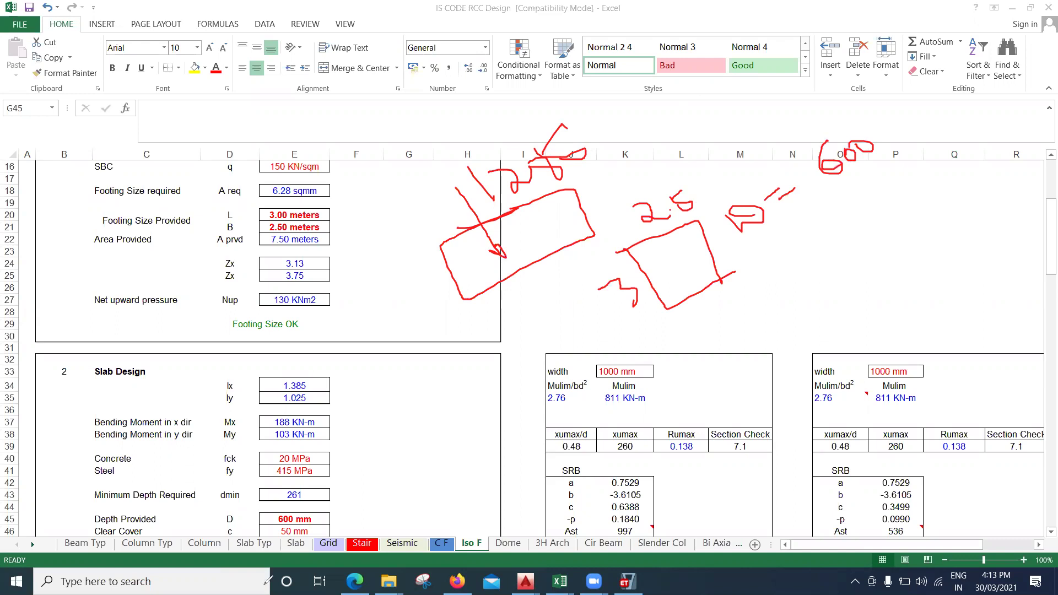
- Choose 12 mm bar diameter for both x-direction (D57) and y-direction (D58) slab reinforcement
{"action": "scroll", "coordinate": [275, 366], "scroll_direction": "down", "scroll_amount": 4}
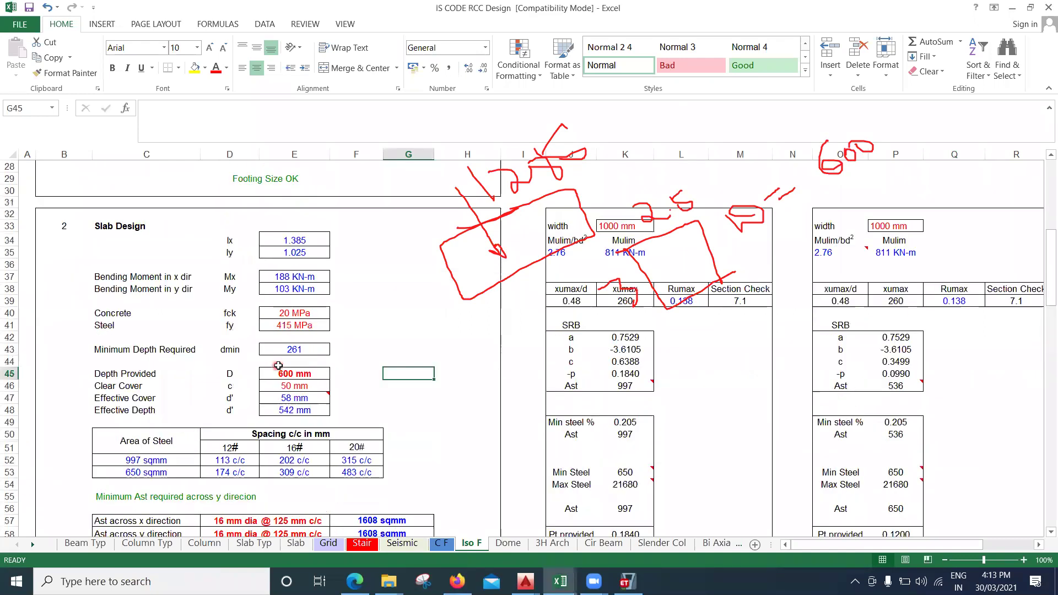
{"action": "scroll", "coordinate": [278, 366], "scroll_direction": "down", "scroll_amount": 3}
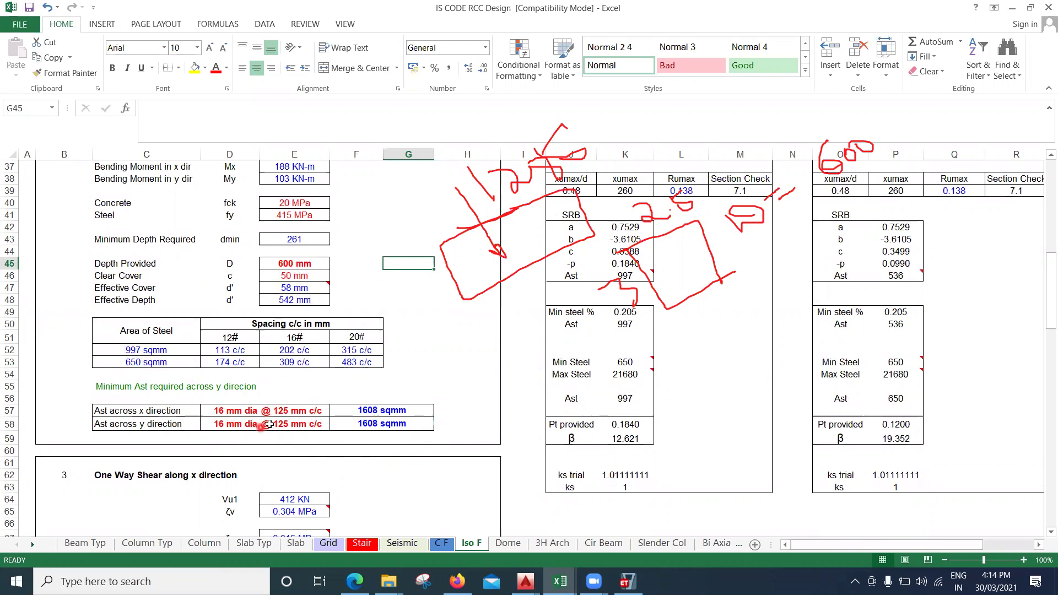
{"action": "left_click", "coordinate": [234, 412]}
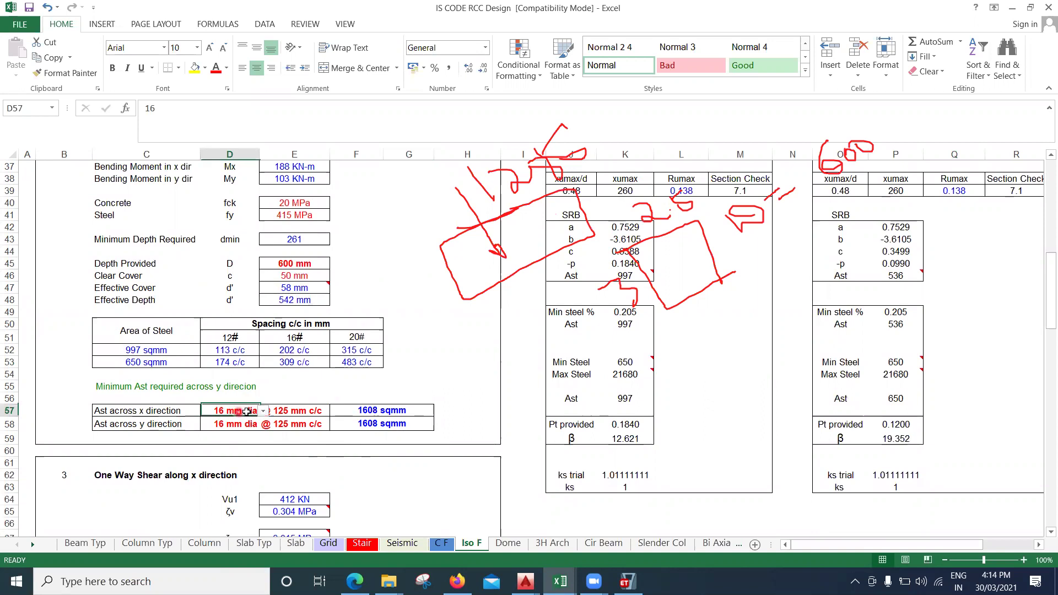
{"action": "left_click", "coordinate": [263, 411]}
{"action": "left_click", "coordinate": [243, 434]}
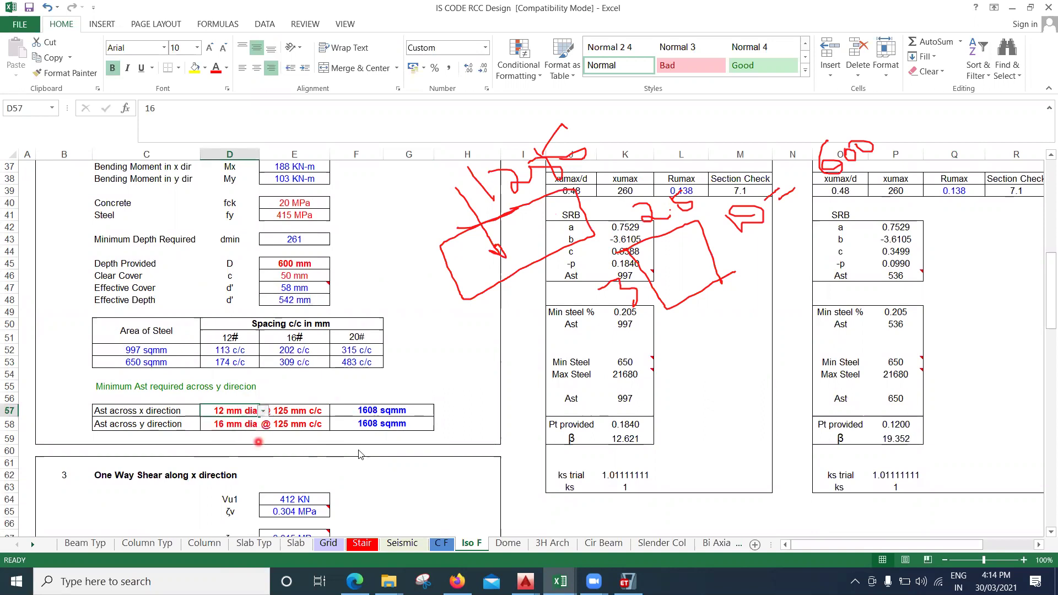
{"action": "left_click", "coordinate": [418, 453]}
{"action": "left_click", "coordinate": [253, 426]}
{"action": "left_click", "coordinate": [263, 424]}
{"action": "left_click", "coordinate": [243, 446]}
{"action": "left_click", "coordinate": [352, 474]}
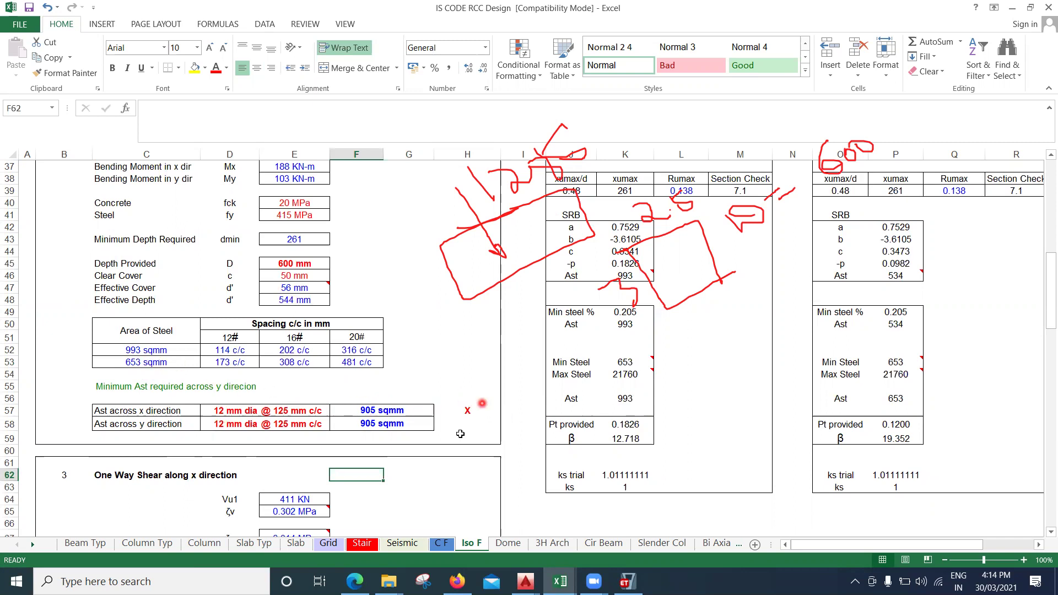
- Space the x-direction bars at 100 mm and the y-direction bars at 150 mm
{"action": "left_click", "coordinate": [288, 412]}
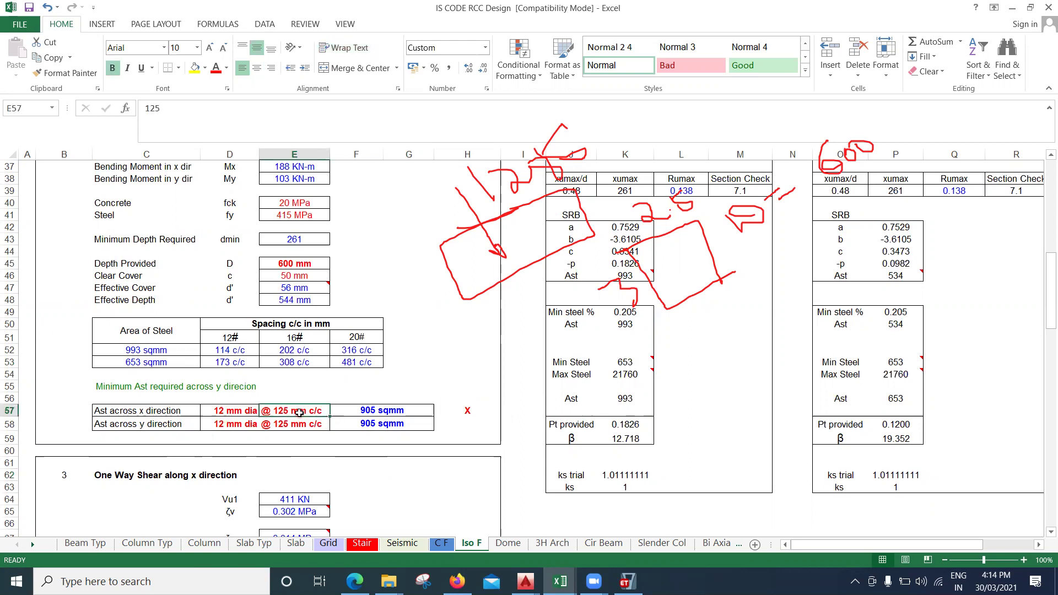
{"action": "type", "text": "100"}
{"action": "key", "text": "Return"}
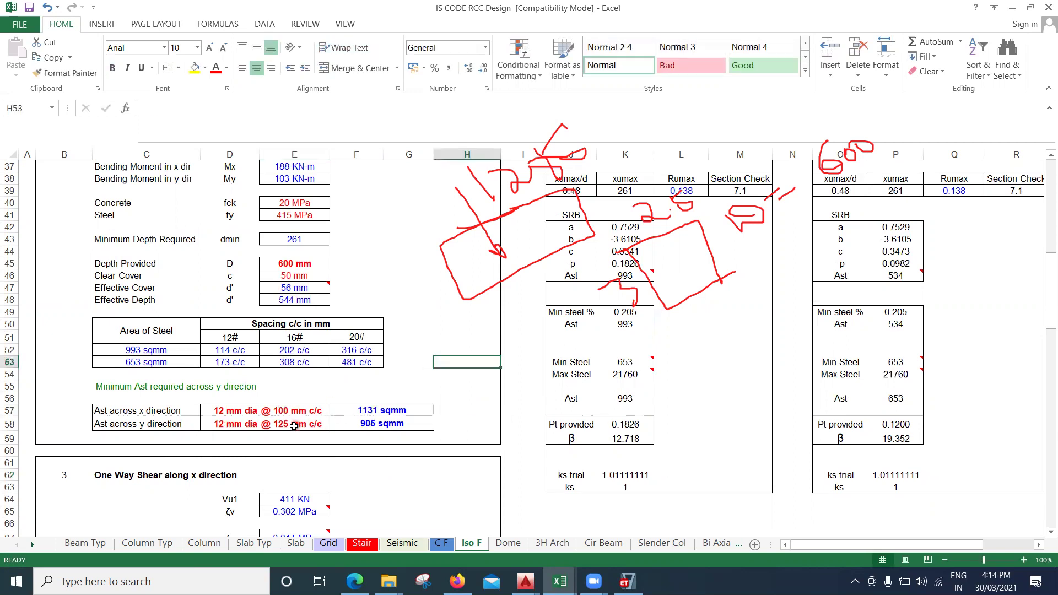
{"action": "left_click", "coordinate": [294, 426]}
{"action": "type", "text": "100"}
{"action": "left_click", "coordinate": [408, 462]}
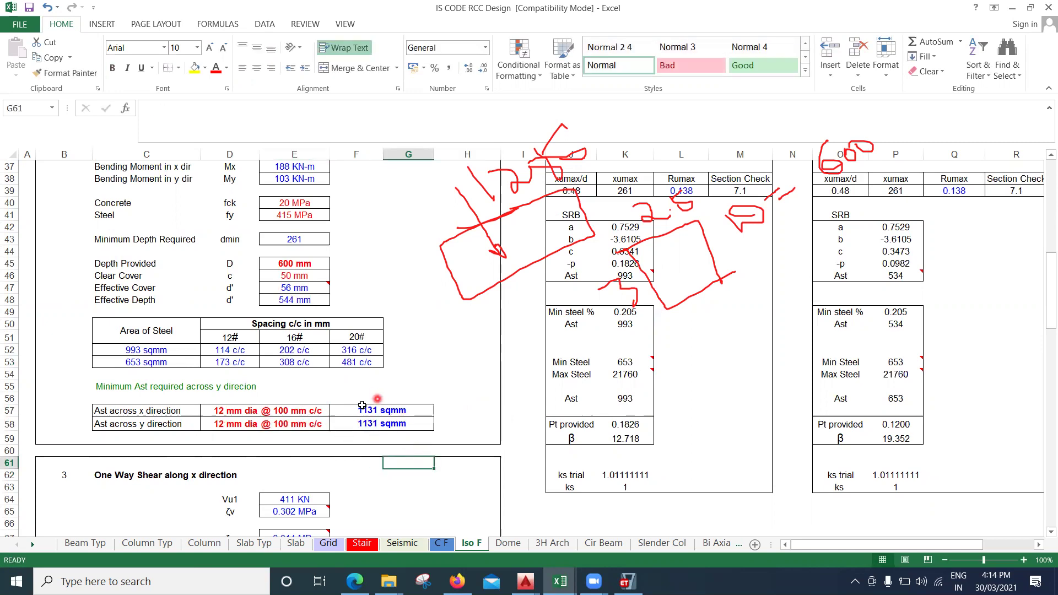
{"action": "left_click", "coordinate": [289, 424]}
{"action": "type", "text": "150"}
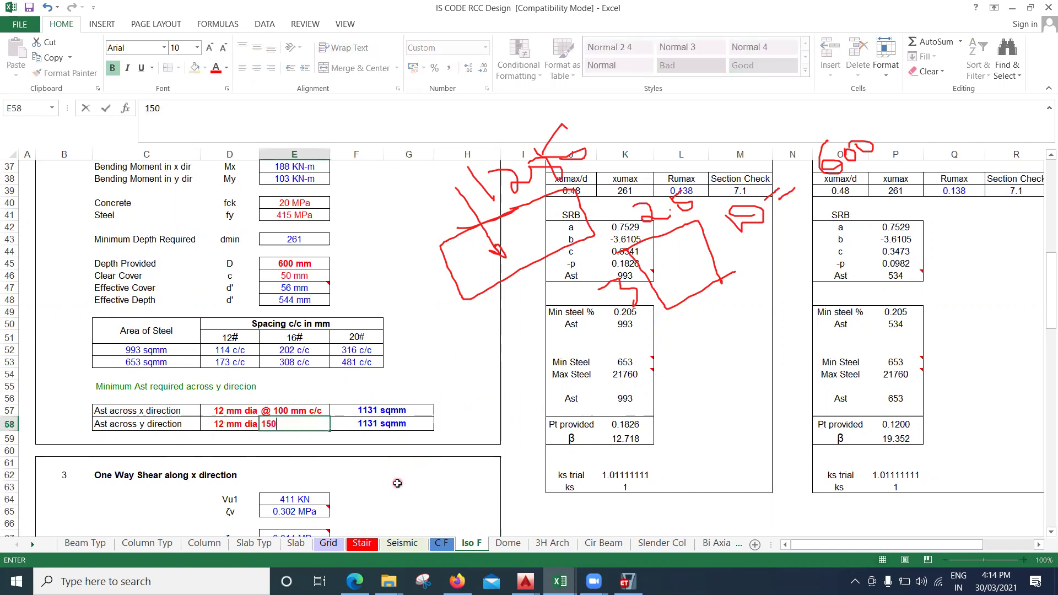
{"action": "left_click", "coordinate": [397, 483]}
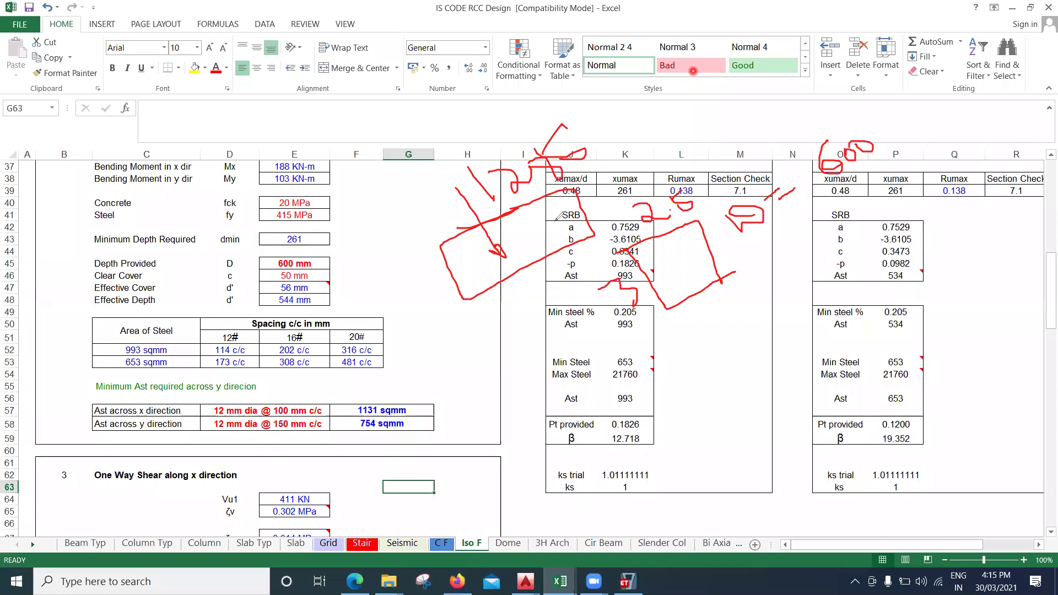
- Draw bar lines in the footing sketch and handwrite the 12 mm bar spacing note
{"action": "left_click", "coordinate": [488, 254]}
{"action": "left_click_drag", "start_coordinate": [495, 260], "coordinate": [562, 232]}
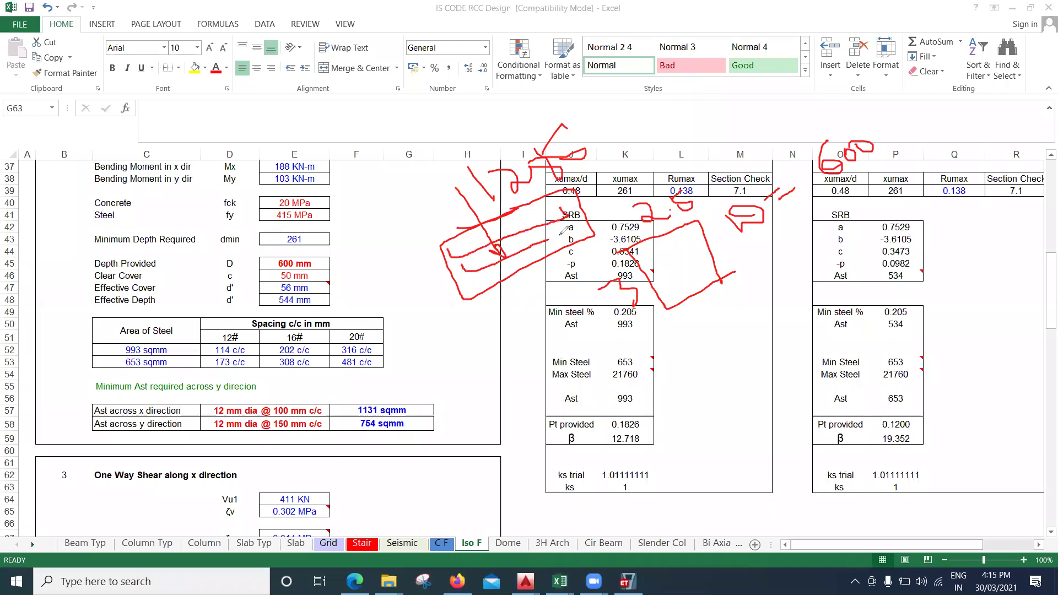
{"action": "left_click_drag", "start_coordinate": [620, 133], "coordinate": [574, 190]}
{"action": "mouse_move", "coordinate": [629, 112]}
{"action": "left_mouse_down"}
{"action": "mouse_move", "coordinate": [683, 129]}
{"action": "mouse_move", "coordinate": [691, 110]}
{"action": "mouse_move", "coordinate": [699, 136]}
{"action": "left_mouse_up"}
{"action": "mouse_move", "coordinate": [716, 103]}
{"action": "left_mouse_down"}
{"action": "mouse_move", "coordinate": [703, 77]}
{"action": "mouse_move", "coordinate": [726, 98]}
{"action": "left_mouse_up"}
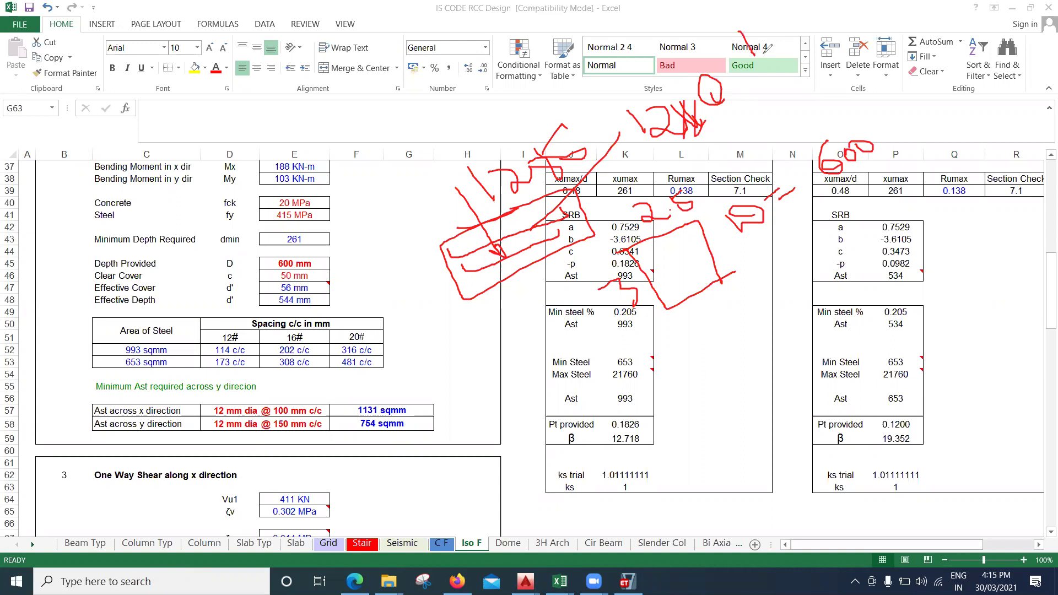
{"action": "mouse_move", "coordinate": [793, 34]}
{"action": "left_mouse_down"}
{"action": "mouse_move", "coordinate": [810, 29]}
{"action": "mouse_move", "coordinate": [820, 50]}
{"action": "left_mouse_up"}
- Add more bar lines, a boxed y-direction note and a tick, then erase the ink and return to ETABS
{"action": "mouse_move", "coordinate": [453, 239]}
{"action": "left_mouse_down"}
{"action": "mouse_move", "coordinate": [485, 250]}
{"action": "mouse_move", "coordinate": [502, 277]}
{"action": "left_mouse_up"}
{"action": "left_click_drag", "start_coordinate": [520, 219], "coordinate": [486, 235]}
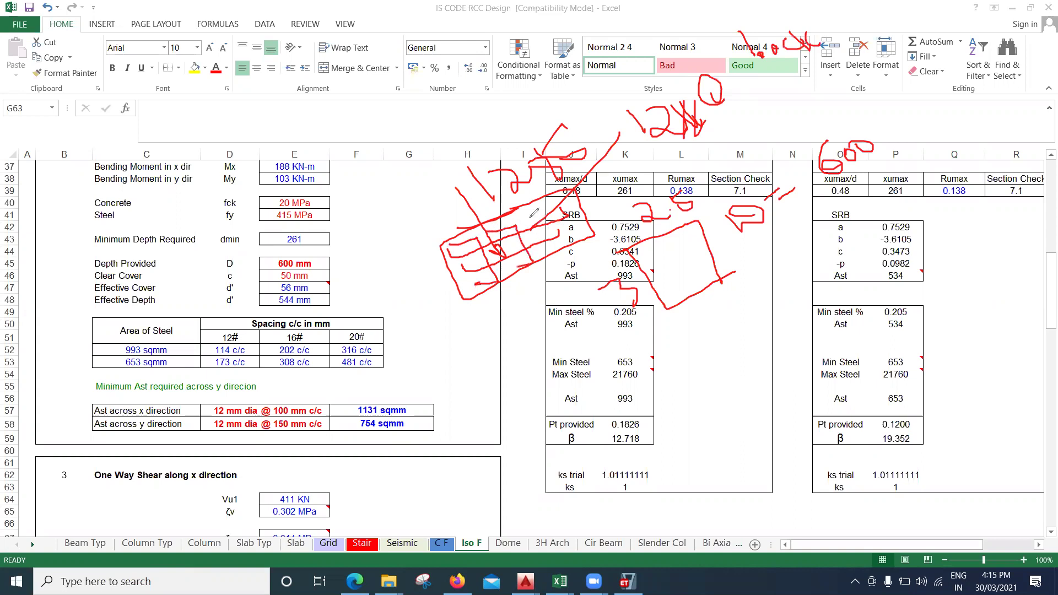
{"action": "left_click_drag", "start_coordinate": [556, 247], "coordinate": [545, 187]}
{"action": "mouse_move", "coordinate": [502, 278]}
{"action": "left_mouse_down"}
{"action": "mouse_move", "coordinate": [531, 319]}
{"action": "mouse_move", "coordinate": [578, 322]}
{"action": "left_mouse_up"}
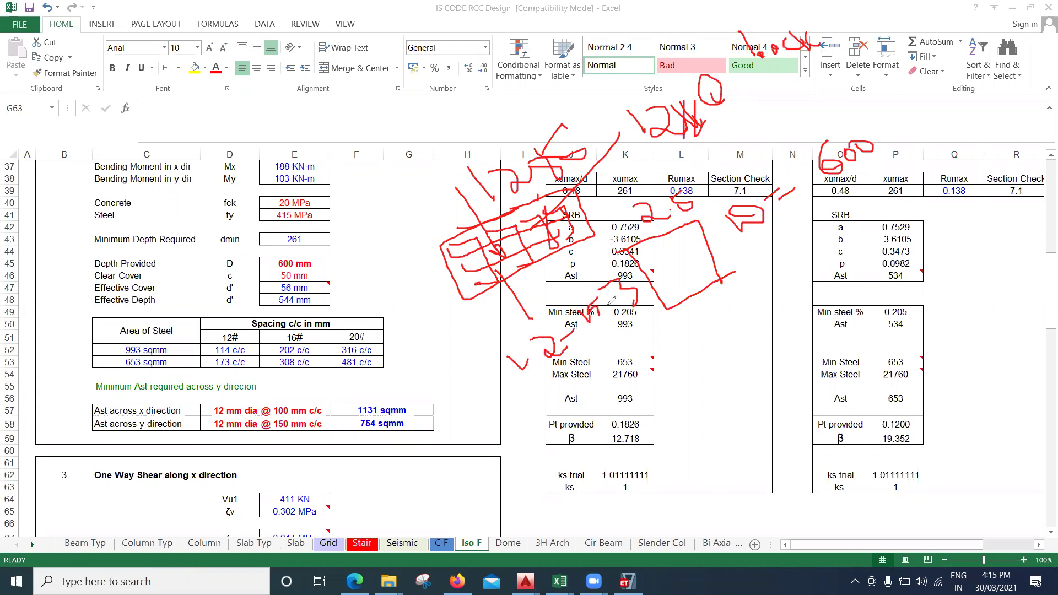
{"action": "mouse_move", "coordinate": [637, 292]}
{"action": "left_mouse_down"}
{"action": "mouse_move", "coordinate": [635, 251]}
{"action": "mouse_move", "coordinate": [491, 354]}
{"action": "mouse_move", "coordinate": [605, 376]}
{"action": "mouse_move", "coordinate": [695, 268]}
{"action": "mouse_move", "coordinate": [663, 220]}
{"action": "left_mouse_up"}
{"action": "left_click_drag", "start_coordinate": [331, 426], "coordinate": [351, 393]}
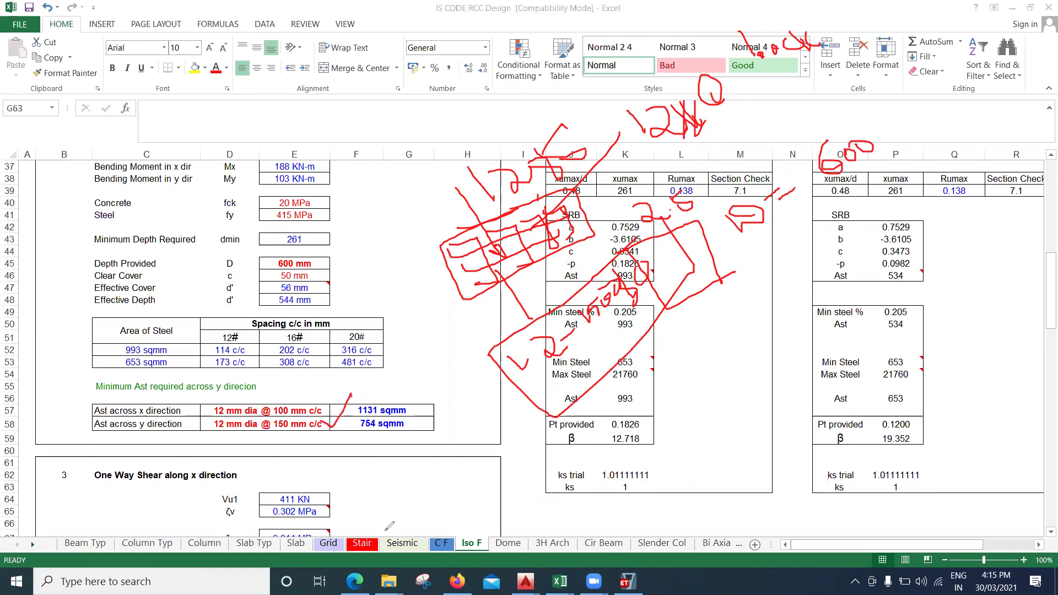
{"action": "key", "text": "e"}
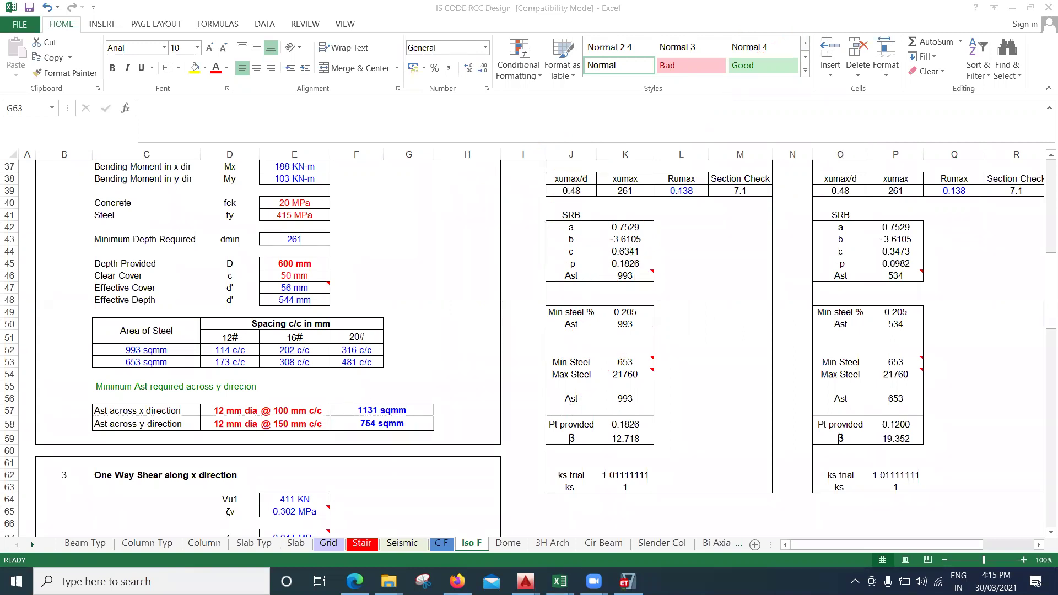
{"action": "left_click", "coordinate": [626, 582]}
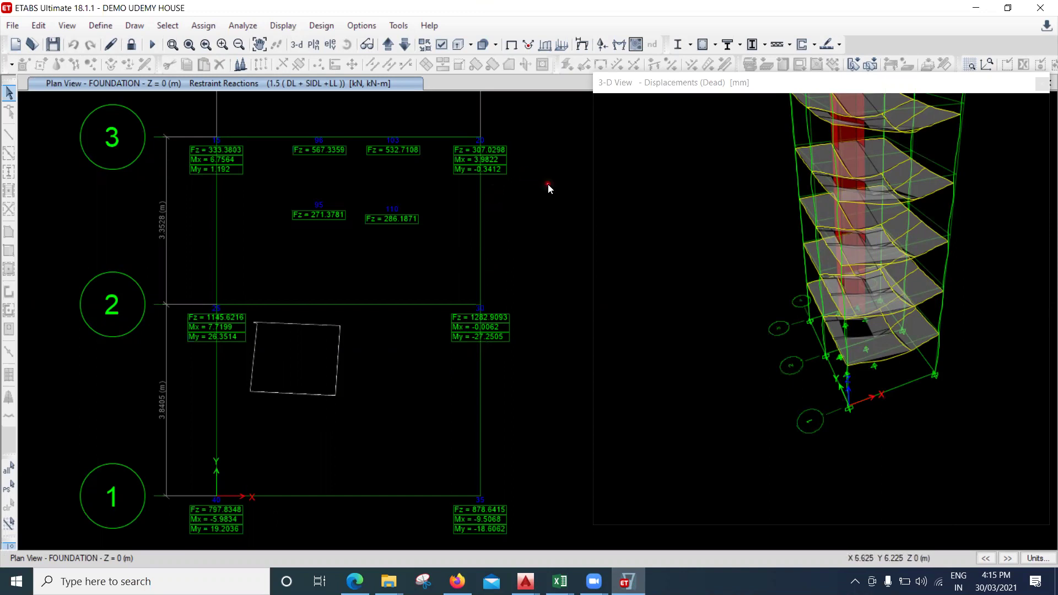
- Run the concrete frame design check and step the plan view up to SECOND FLOOR
{"action": "left_click", "coordinate": [321, 25]}
{"action": "mouse_move", "coordinate": [344, 61]}
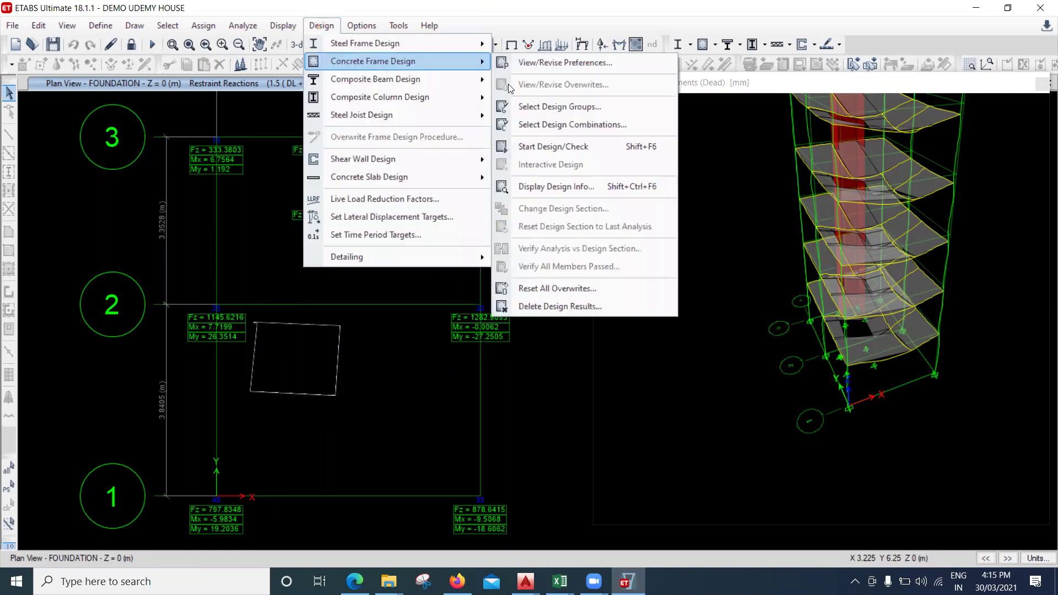
{"action": "left_click", "coordinate": [570, 146]}
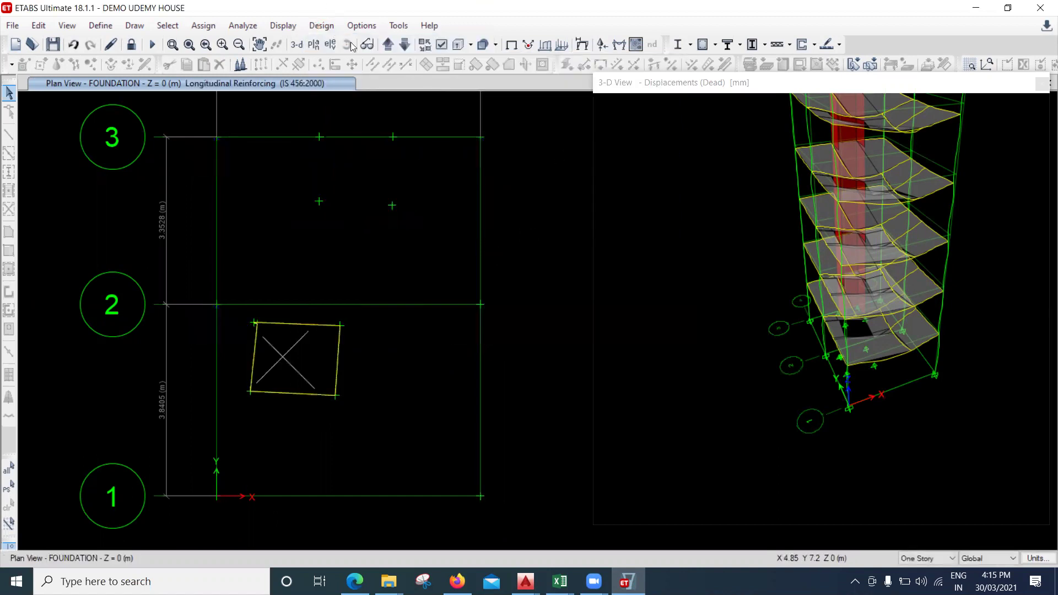
{"action": "left_click", "coordinate": [387, 45]}
{"action": "left_click", "coordinate": [388, 45]}
{"action": "left_click", "coordinate": [388, 45]}
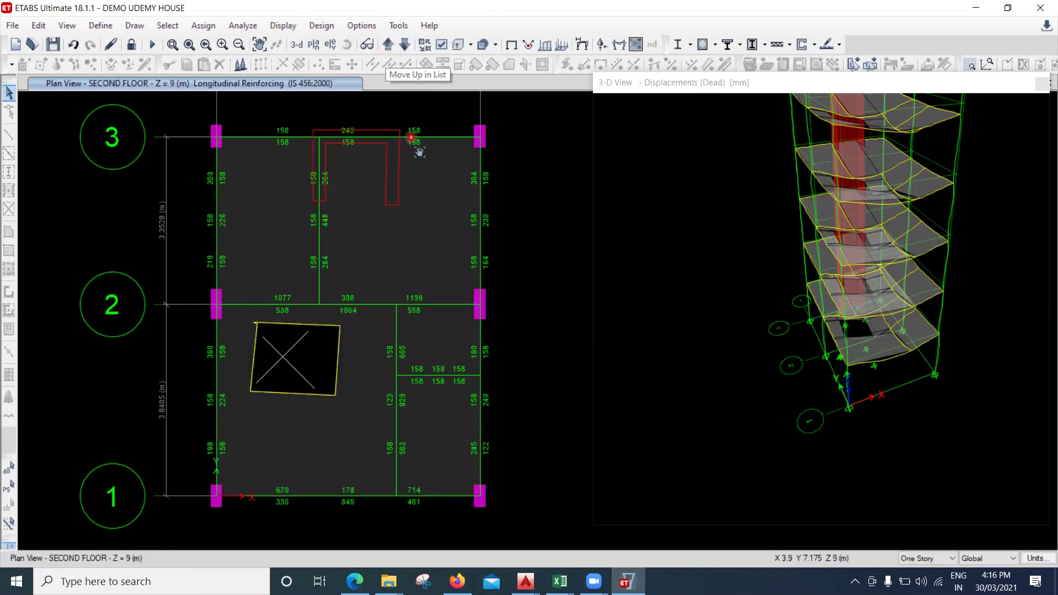
- Circle the right-hand beam and sketch its span with steel areas 158, 158 and 304
{"action": "left_click_drag", "start_coordinate": [419, 152], "coordinate": [378, 109]}
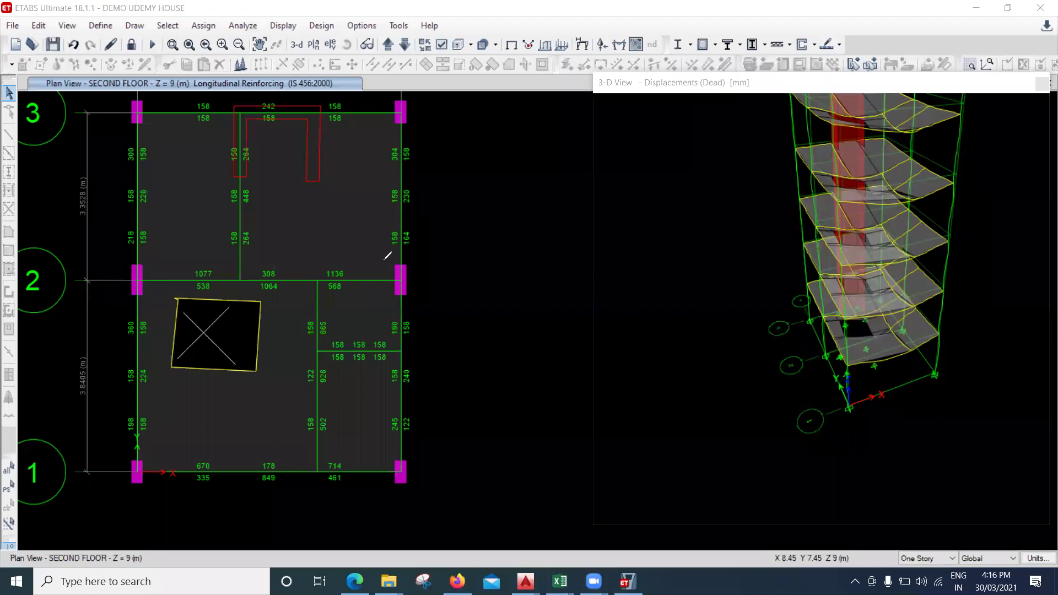
{"action": "left_click_drag", "start_coordinate": [438, 143], "coordinate": [380, 145]}
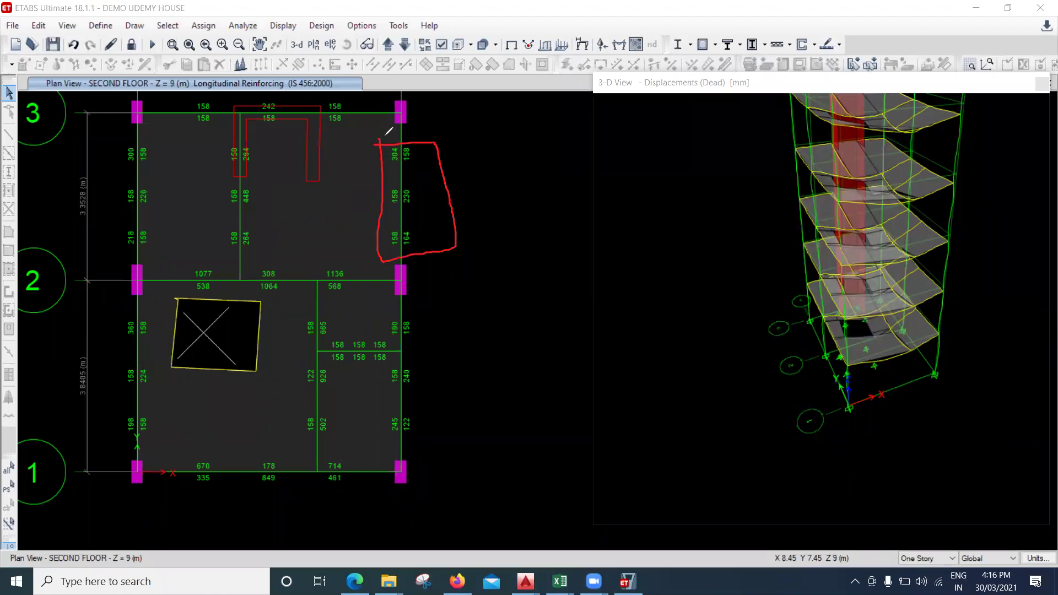
{"action": "mouse_move", "coordinate": [421, 131]}
{"action": "left_mouse_down"}
{"action": "mouse_move", "coordinate": [428, 124]}
{"action": "mouse_move", "coordinate": [438, 139]}
{"action": "left_mouse_up"}
{"action": "left_click_drag", "start_coordinate": [503, 219], "coordinate": [767, 199]}
{"action": "mouse_move", "coordinate": [487, 183]}
{"action": "left_mouse_down"}
{"action": "mouse_move", "coordinate": [508, 185]}
{"action": "mouse_move", "coordinate": [530, 166]}
{"action": "mouse_move", "coordinate": [521, 180]}
{"action": "left_mouse_up"}
{"action": "mouse_move", "coordinate": [620, 160]}
{"action": "left_mouse_down"}
{"action": "mouse_move", "coordinate": [626, 181]}
{"action": "mouse_move", "coordinate": [621, 161]}
{"action": "mouse_move", "coordinate": [643, 176]}
{"action": "mouse_move", "coordinate": [665, 165]}
{"action": "mouse_move", "coordinate": [608, 166]}
{"action": "mouse_move", "coordinate": [743, 167]}
{"action": "mouse_move", "coordinate": [741, 183]}
{"action": "mouse_move", "coordinate": [767, 165]}
{"action": "left_mouse_up"}
{"action": "left_click_drag", "start_coordinate": [770, 149], "coordinate": [790, 166]}
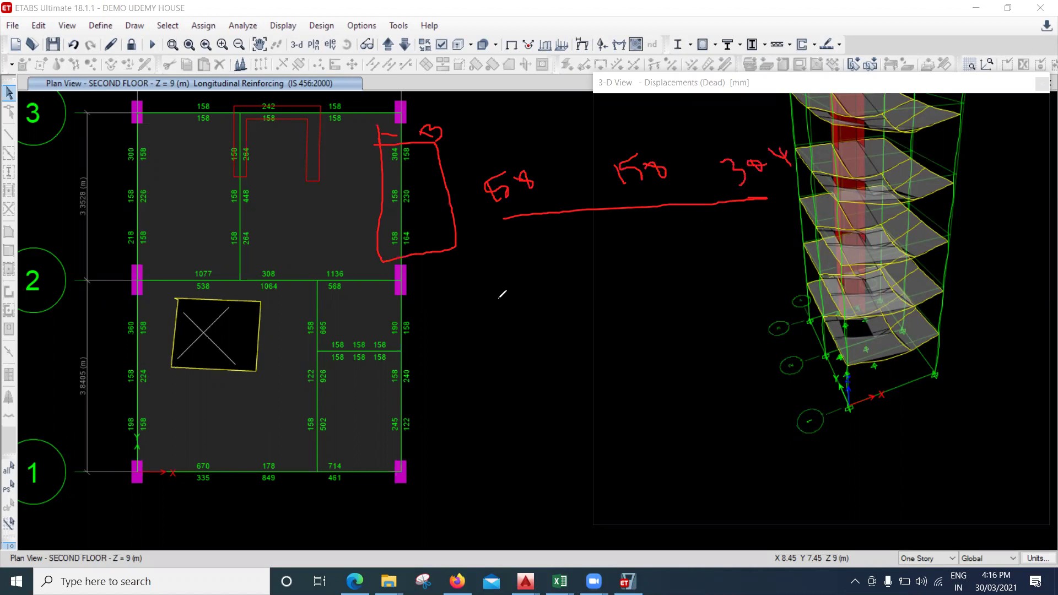
- List bar areas for 6, 12 (113 mm²) and 16 mm (201 mm²) bars, fix the left value to 158, and write a bar count
{"action": "mouse_move", "coordinate": [497, 311]}
{"action": "left_mouse_down"}
{"action": "mouse_move", "coordinate": [509, 335]}
{"action": "mouse_move", "coordinate": [516, 316]}
{"action": "mouse_move", "coordinate": [524, 329]}
{"action": "mouse_move", "coordinate": [570, 311]}
{"action": "mouse_move", "coordinate": [569, 320]}
{"action": "mouse_move", "coordinate": [623, 317]}
{"action": "left_mouse_up"}
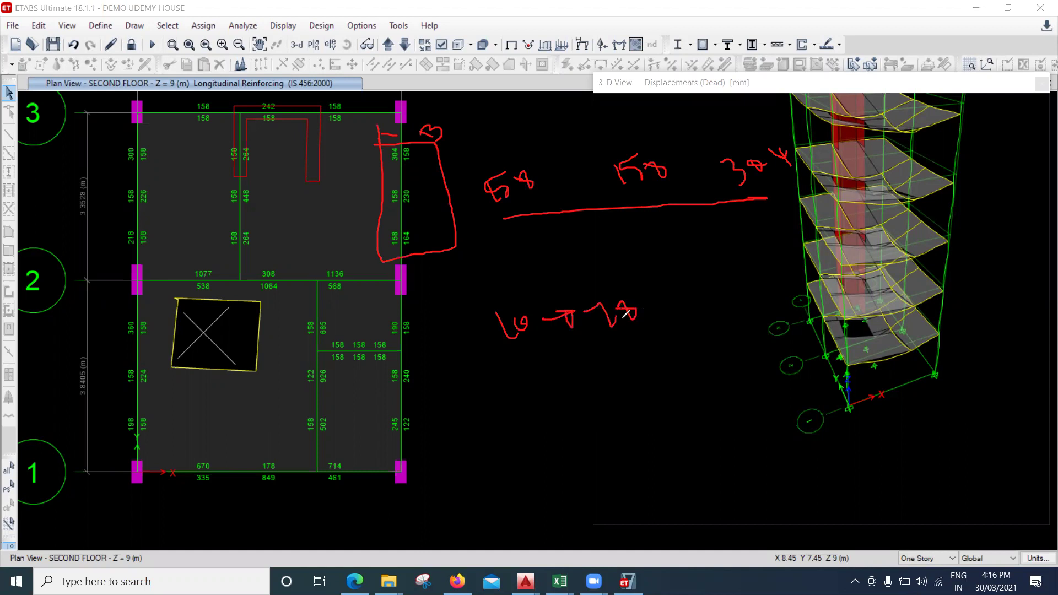
{"action": "mouse_move", "coordinate": [511, 368]}
{"action": "left_mouse_down"}
{"action": "mouse_move", "coordinate": [529, 395]}
{"action": "mouse_move", "coordinate": [539, 363]}
{"action": "mouse_move", "coordinate": [552, 388]}
{"action": "mouse_move", "coordinate": [604, 369]}
{"action": "mouse_move", "coordinate": [591, 372]}
{"action": "mouse_move", "coordinate": [605, 386]}
{"action": "mouse_move", "coordinate": [618, 363]}
{"action": "mouse_move", "coordinate": [647, 376]}
{"action": "mouse_move", "coordinate": [648, 353]}
{"action": "mouse_move", "coordinate": [681, 382]}
{"action": "mouse_move", "coordinate": [753, 350]}
{"action": "mouse_move", "coordinate": [748, 323]}
{"action": "mouse_move", "coordinate": [767, 337]}
{"action": "left_mouse_up"}
{"action": "mouse_move", "coordinate": [541, 437]}
{"action": "left_mouse_down"}
{"action": "mouse_move", "coordinate": [561, 465]}
{"action": "mouse_move", "coordinate": [569, 451]}
{"action": "mouse_move", "coordinate": [671, 433]}
{"action": "mouse_move", "coordinate": [668, 458]}
{"action": "mouse_move", "coordinate": [698, 417]}
{"action": "mouse_move", "coordinate": [722, 440]}
{"action": "mouse_move", "coordinate": [762, 414]}
{"action": "mouse_move", "coordinate": [786, 416]}
{"action": "mouse_move", "coordinate": [780, 382]}
{"action": "mouse_move", "coordinate": [799, 410]}
{"action": "left_mouse_up"}
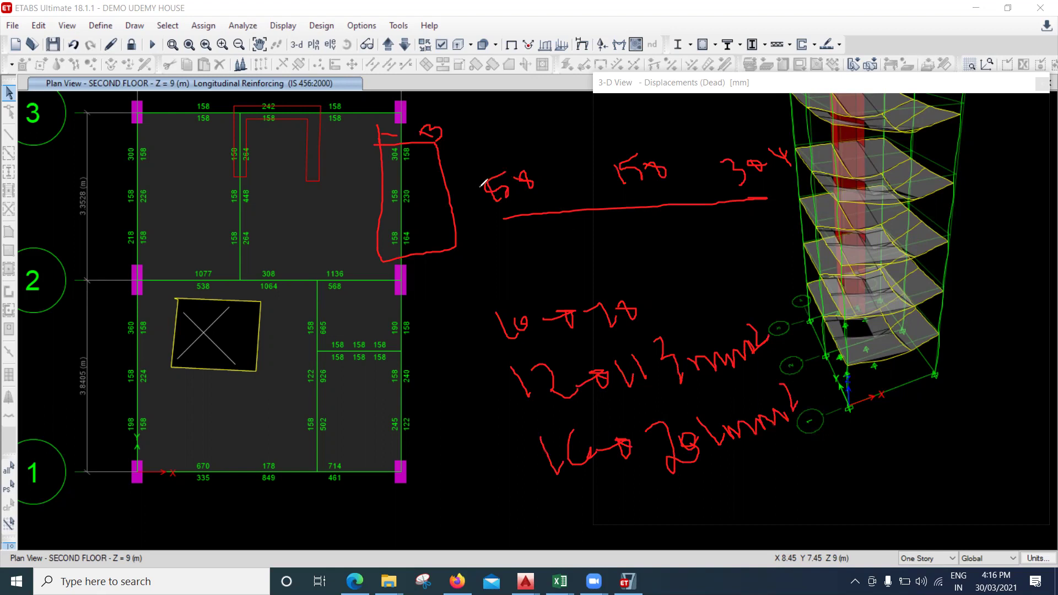
{"action": "left_click_drag", "start_coordinate": [476, 190], "coordinate": [484, 214]}
{"action": "left_click_drag", "start_coordinate": [669, 314], "coordinate": [693, 321]}
{"action": "left_click_drag", "start_coordinate": [990, 249], "coordinate": [986, 272]}
{"action": "mouse_move", "coordinate": [996, 238]}
{"action": "left_mouse_down"}
{"action": "mouse_move", "coordinate": [994, 270]}
{"action": "mouse_move", "coordinate": [1011, 256]}
{"action": "mouse_move", "coordinate": [1003, 276]}
{"action": "left_mouse_up"}
{"action": "mouse_move", "coordinate": [1004, 278]}
{"action": "left_mouse_down"}
{"action": "mouse_move", "coordinate": [999, 291]}
{"action": "mouse_move", "coordinate": [1017, 298]}
{"action": "mouse_move", "coordinate": [996, 369]}
{"action": "mouse_move", "coordinate": [1015, 388]}
{"action": "mouse_move", "coordinate": [1040, 370]}
{"action": "mouse_move", "coordinate": [1038, 353]}
{"action": "left_mouse_up"}
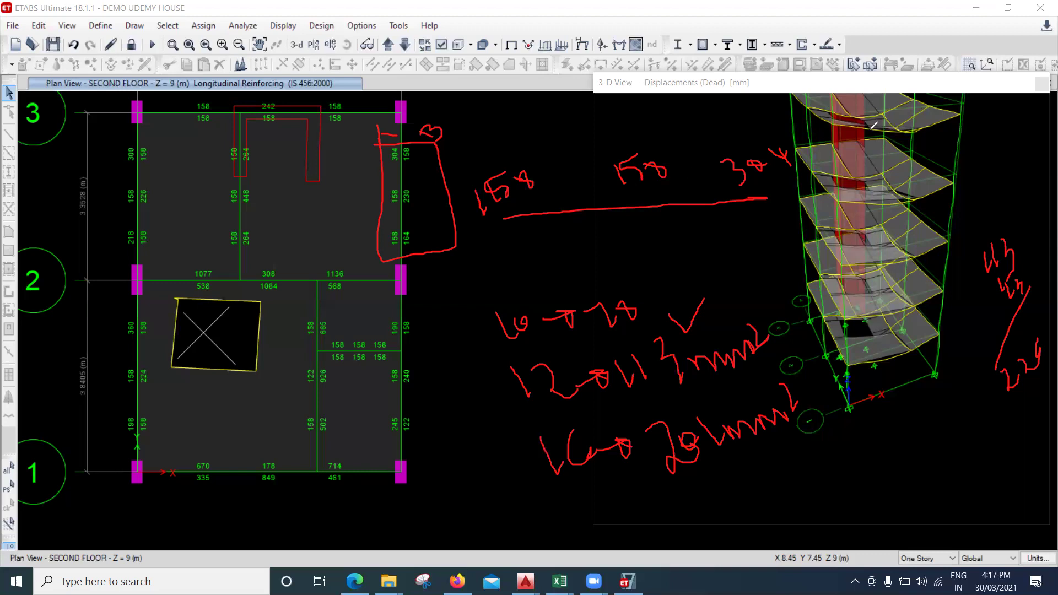
- Bracket the beam's noted values and add the handwritten 226, 304 and 78 mm bar notes
{"action": "mouse_move", "coordinate": [471, 113]}
{"action": "left_mouse_down"}
{"action": "mouse_move", "coordinate": [747, 94]}
{"action": "mouse_move", "coordinate": [754, 129]}
{"action": "left_mouse_up"}
{"action": "left_click_drag", "start_coordinate": [478, 112], "coordinate": [481, 146]}
{"action": "mouse_move", "coordinate": [510, 107]}
{"action": "left_mouse_down"}
{"action": "mouse_move", "coordinate": [521, 75]}
{"action": "mouse_move", "coordinate": [544, 78]}
{"action": "mouse_move", "coordinate": [587, 54]}
{"action": "mouse_move", "coordinate": [598, 33]}
{"action": "mouse_move", "coordinate": [606, 53]}
{"action": "mouse_move", "coordinate": [642, 40]}
{"action": "mouse_move", "coordinate": [619, 58]}
{"action": "mouse_move", "coordinate": [641, 64]}
{"action": "left_mouse_up"}
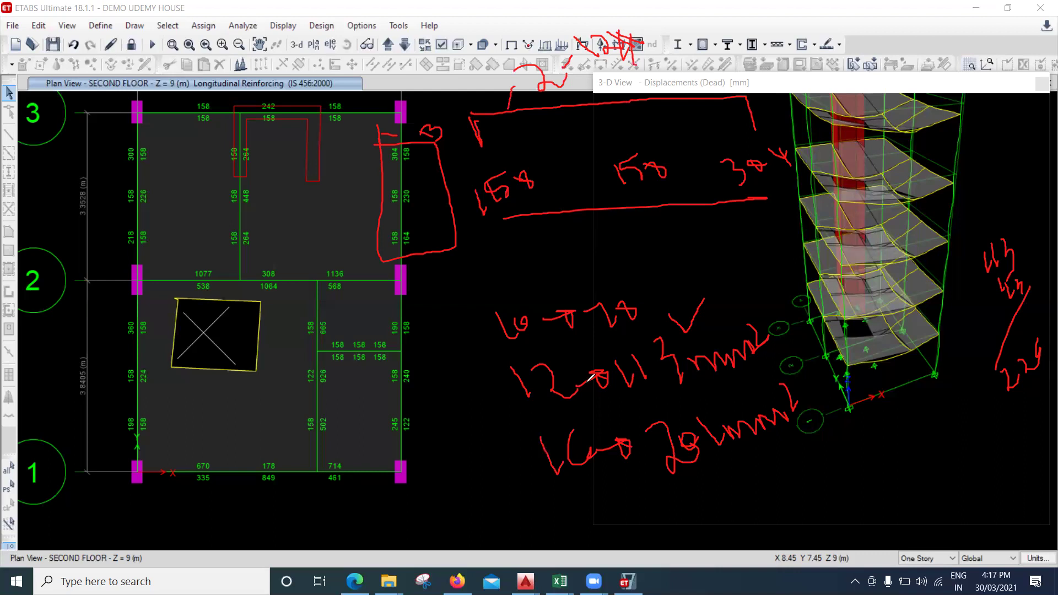
{"action": "left_click_drag", "start_coordinate": [1034, 355], "coordinate": [1041, 357]}
{"action": "mouse_move", "coordinate": [881, 405]}
{"action": "left_mouse_down"}
{"action": "mouse_move", "coordinate": [894, 444]}
{"action": "mouse_move", "coordinate": [893, 411]}
{"action": "mouse_move", "coordinate": [933, 380]}
{"action": "mouse_move", "coordinate": [929, 412]}
{"action": "left_mouse_up"}
{"action": "left_click_drag", "start_coordinate": [886, 480], "coordinate": [873, 502]}
{"action": "mouse_move", "coordinate": [910, 455]}
{"action": "left_mouse_down"}
{"action": "mouse_move", "coordinate": [926, 466]}
{"action": "mouse_move", "coordinate": [950, 457]}
{"action": "mouse_move", "coordinate": [976, 439]}
{"action": "mouse_move", "coordinate": [973, 423]}
{"action": "left_mouse_up"}
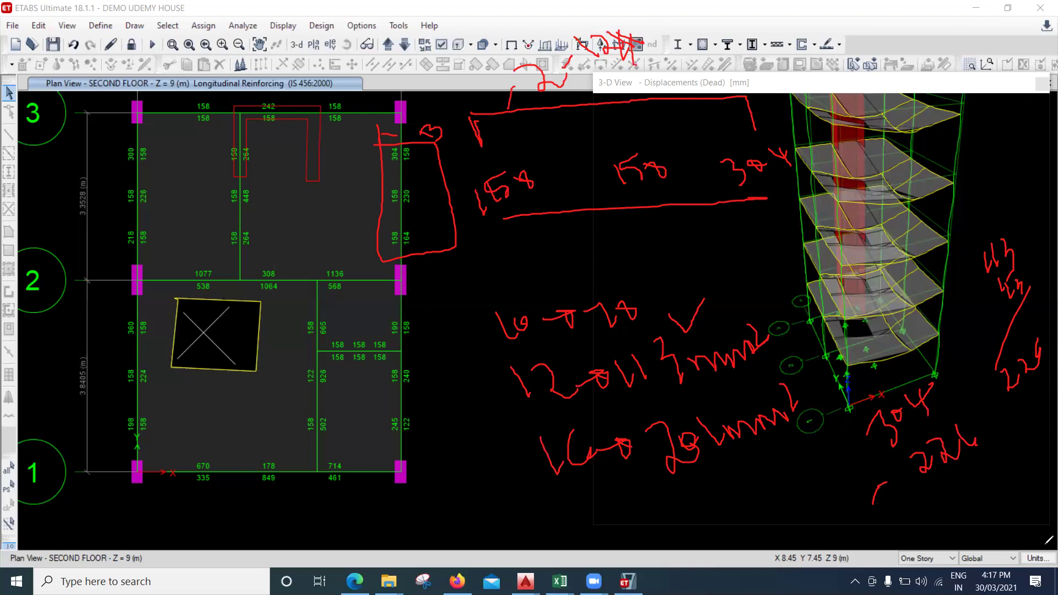
{"action": "mouse_move", "coordinate": [988, 438]}
{"action": "left_mouse_down"}
{"action": "mouse_move", "coordinate": [931, 499]}
{"action": "mouse_move", "coordinate": [979, 484]}
{"action": "mouse_move", "coordinate": [991, 499]}
{"action": "left_mouse_up"}
{"action": "mouse_move", "coordinate": [1008, 477]}
{"action": "left_mouse_down"}
{"action": "mouse_move", "coordinate": [998, 493]}
{"action": "mouse_move", "coordinate": [1046, 455]}
{"action": "left_mouse_up"}
{"action": "left_click_drag", "start_coordinate": [1028, 438], "coordinate": [1057, 450]}
- Tick the 16 mm bar calculation, mark the 304 values, then erase all pen annotations
{"action": "left_click_drag", "start_coordinate": [503, 299], "coordinate": [532, 285]}
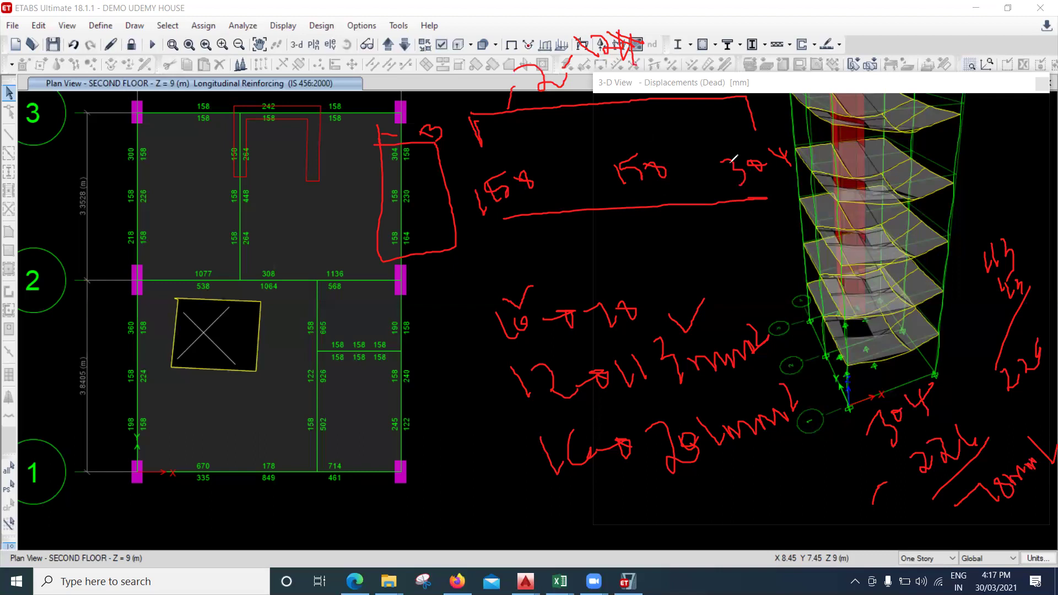
{"action": "mouse_move", "coordinate": [668, 114]}
{"action": "left_mouse_down"}
{"action": "mouse_move", "coordinate": [741, 106]}
{"action": "mouse_move", "coordinate": [751, 133]}
{"action": "mouse_move", "coordinate": [714, 142]}
{"action": "mouse_move", "coordinate": [733, 149]}
{"action": "mouse_move", "coordinate": [762, 126]}
{"action": "mouse_move", "coordinate": [775, 142]}
{"action": "mouse_move", "coordinate": [791, 114]}
{"action": "mouse_move", "coordinate": [802, 133]}
{"action": "mouse_move", "coordinate": [792, 113]}
{"action": "mouse_move", "coordinate": [793, 146]}
{"action": "left_mouse_up"}
{"action": "mouse_move", "coordinate": [804, 110]}
{"action": "left_mouse_down"}
{"action": "mouse_move", "coordinate": [803, 152]}
{"action": "mouse_move", "coordinate": [789, 146]}
{"action": "left_mouse_up"}
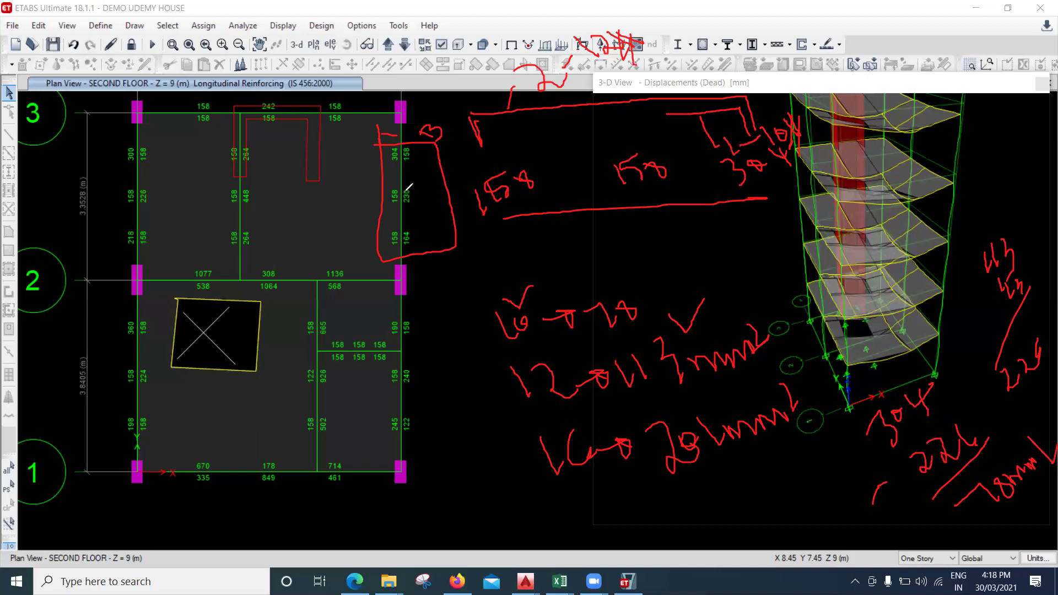
{"action": "left_click_drag", "start_coordinate": [370, 177], "coordinate": [348, 167]}
{"action": "mouse_move", "coordinate": [344, 161]}
{"action": "left_mouse_down"}
{"action": "mouse_move", "coordinate": [343, 180]}
{"action": "mouse_move", "coordinate": [436, 197]}
{"action": "mouse_move", "coordinate": [438, 189]}
{"action": "left_mouse_up"}
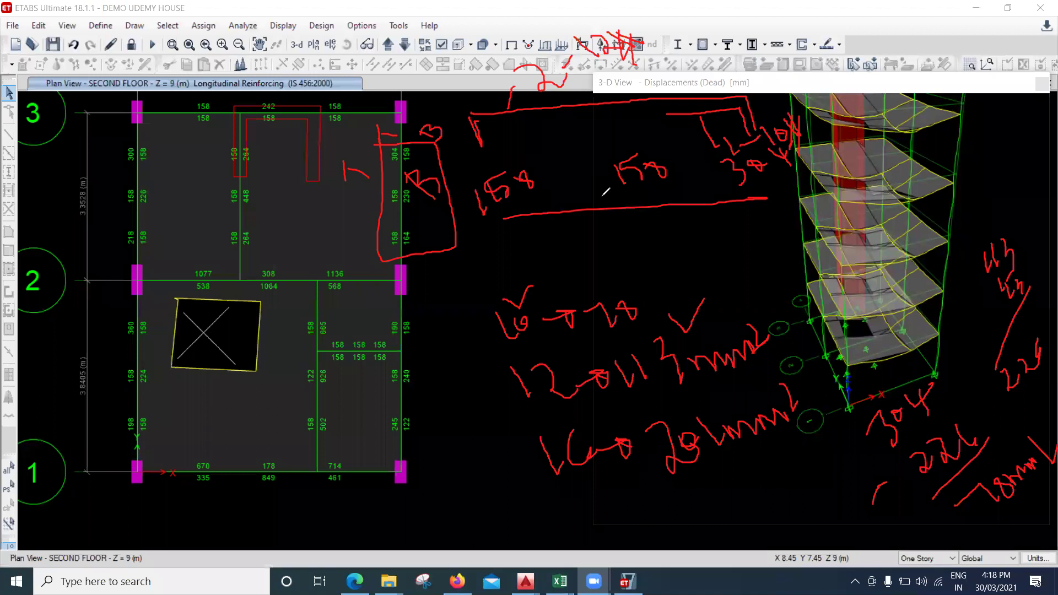
{"action": "key", "text": "Escape"}
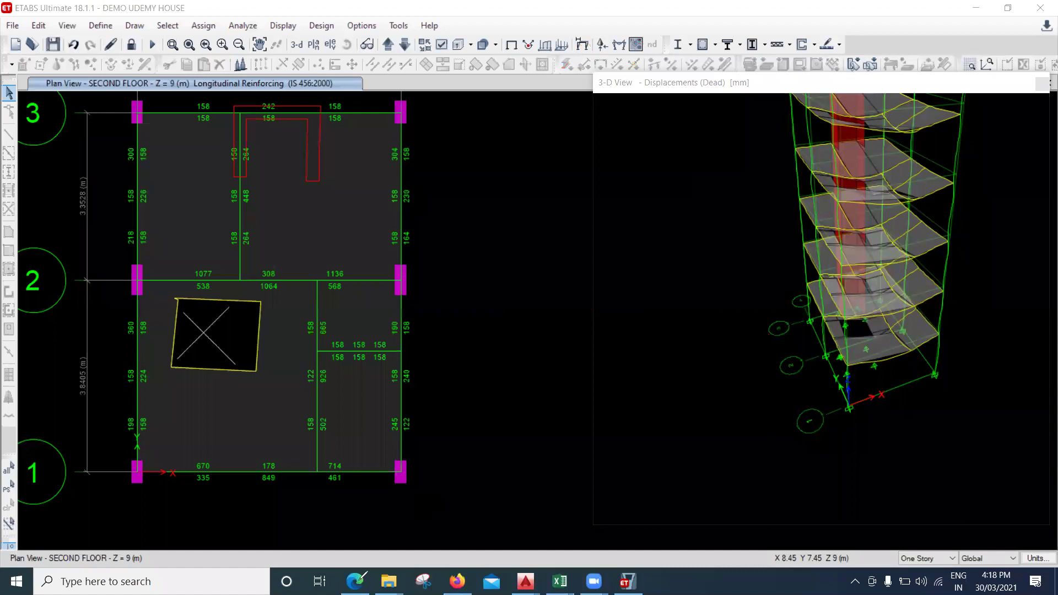
- Select all 36 columns using Select by Object Type with Columns
{"action": "left_click", "coordinate": [457, 437]}
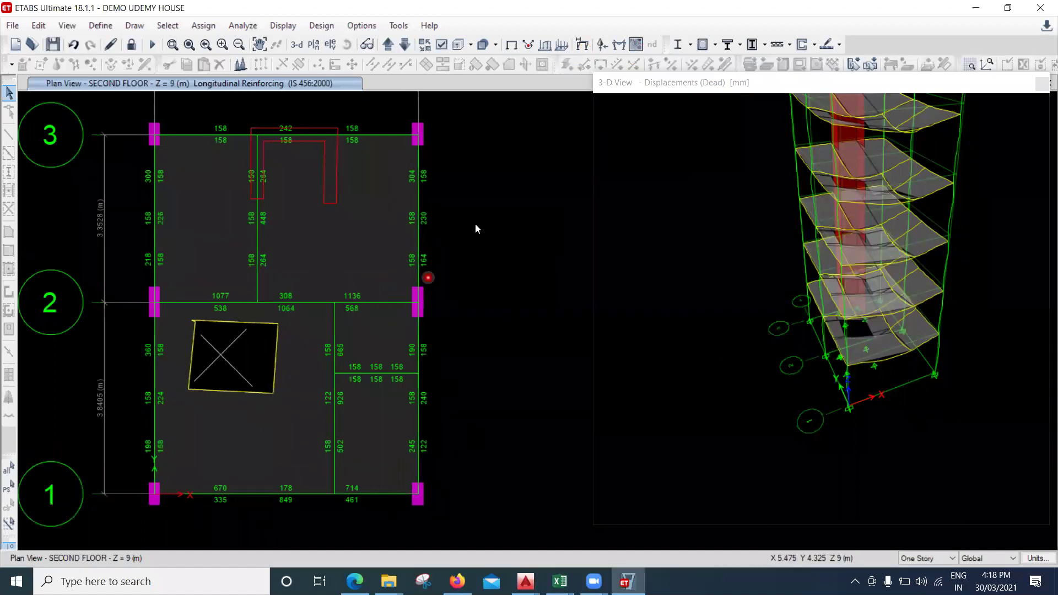
{"action": "left_click", "coordinate": [168, 26]}
{"action": "mouse_move", "coordinate": [179, 43]}
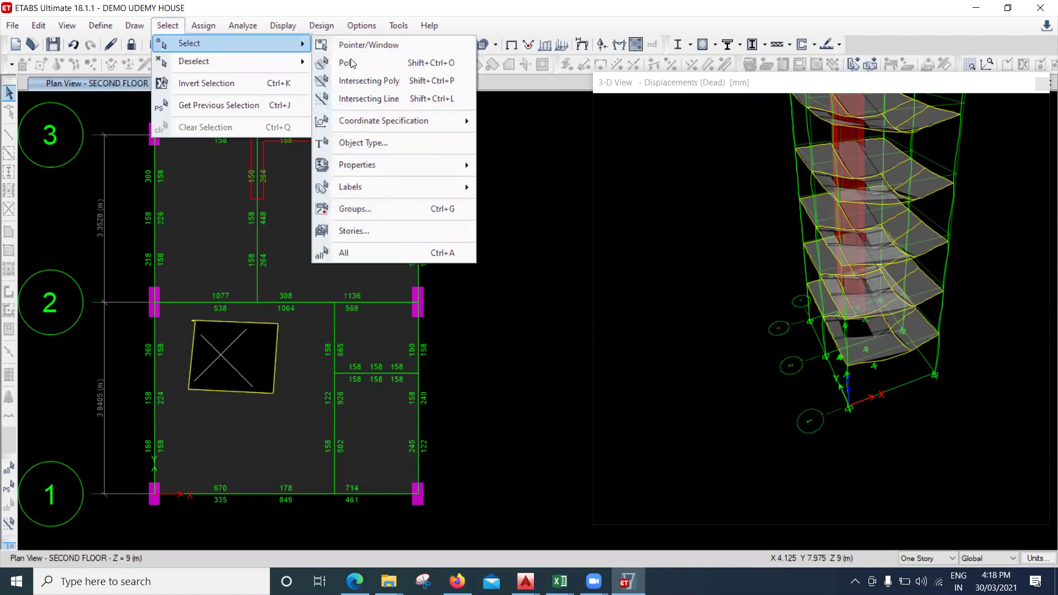
{"action": "left_click", "coordinate": [404, 138]}
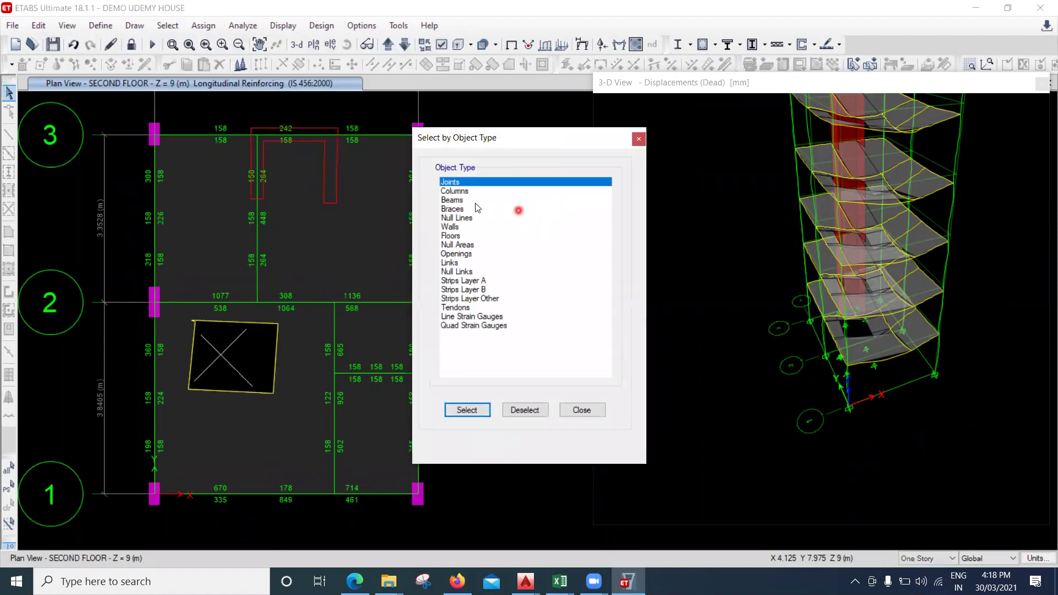
{"action": "left_click", "coordinate": [464, 191]}
{"action": "left_click", "coordinate": [467, 410]}
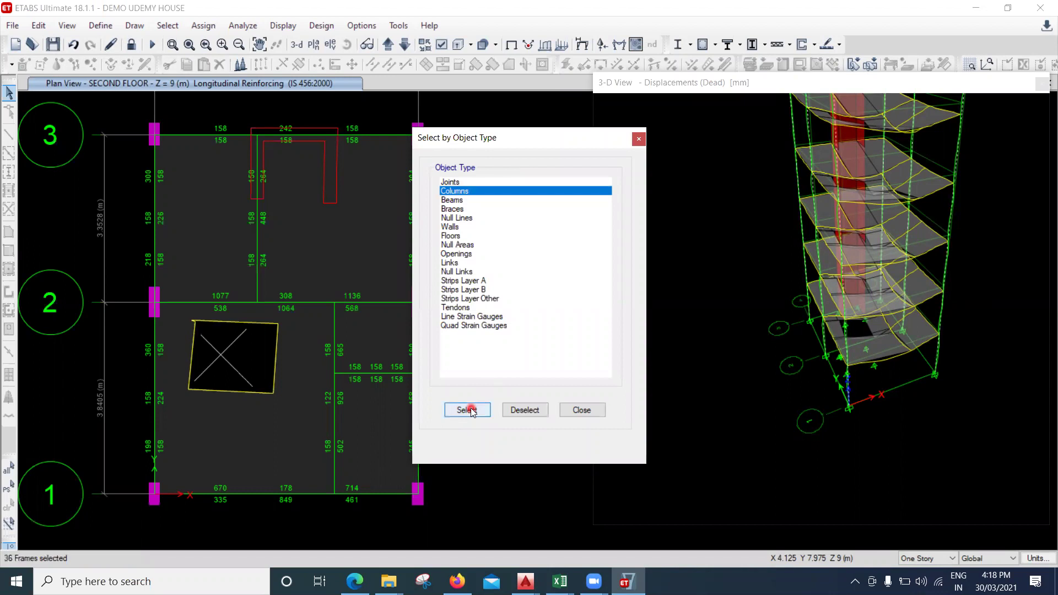
{"action": "left_click", "coordinate": [590, 412]}
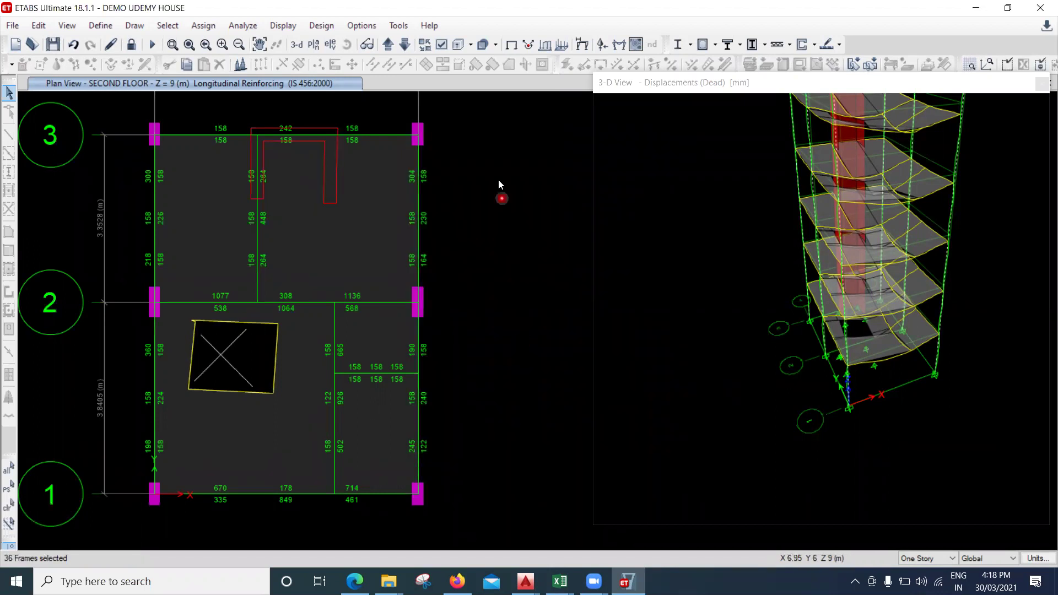
- Show only the selected columns and switch the left window to a 3-D view
{"action": "right_click", "coordinate": [498, 180]}
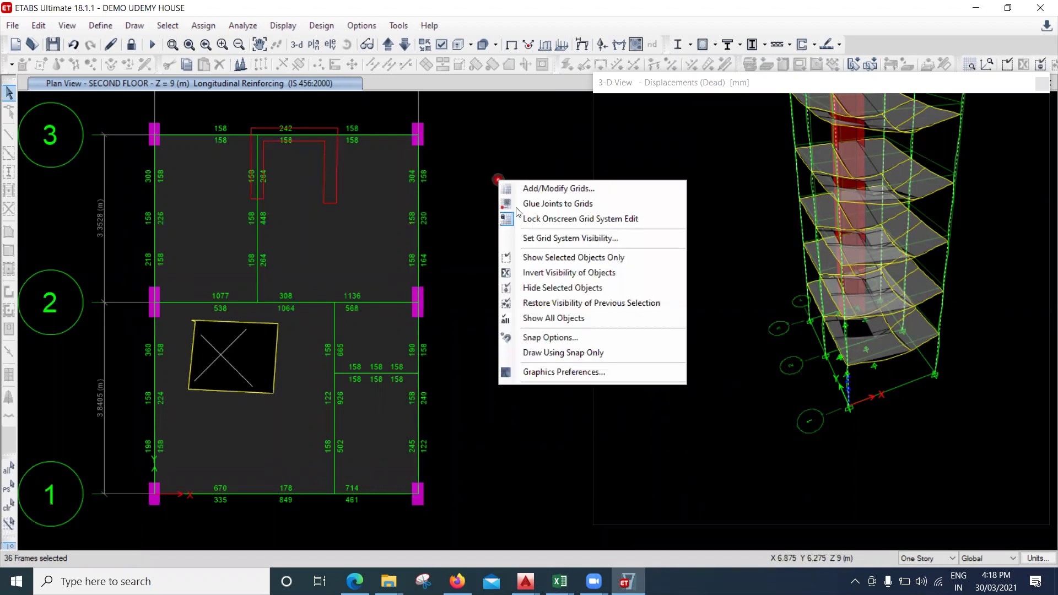
{"action": "left_click", "coordinate": [530, 257]}
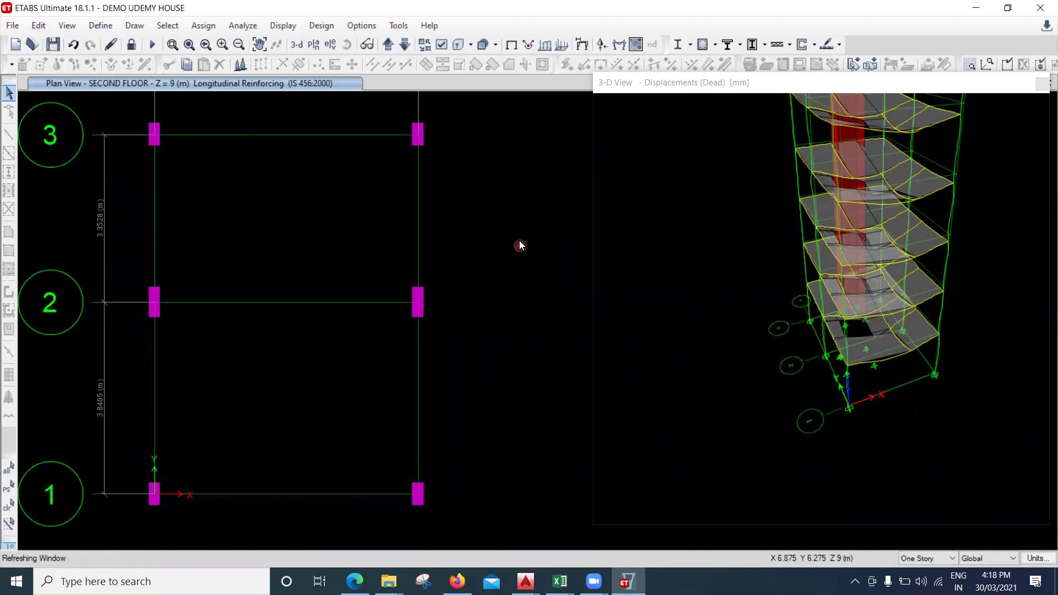
{"action": "left_click", "coordinate": [296, 47]}
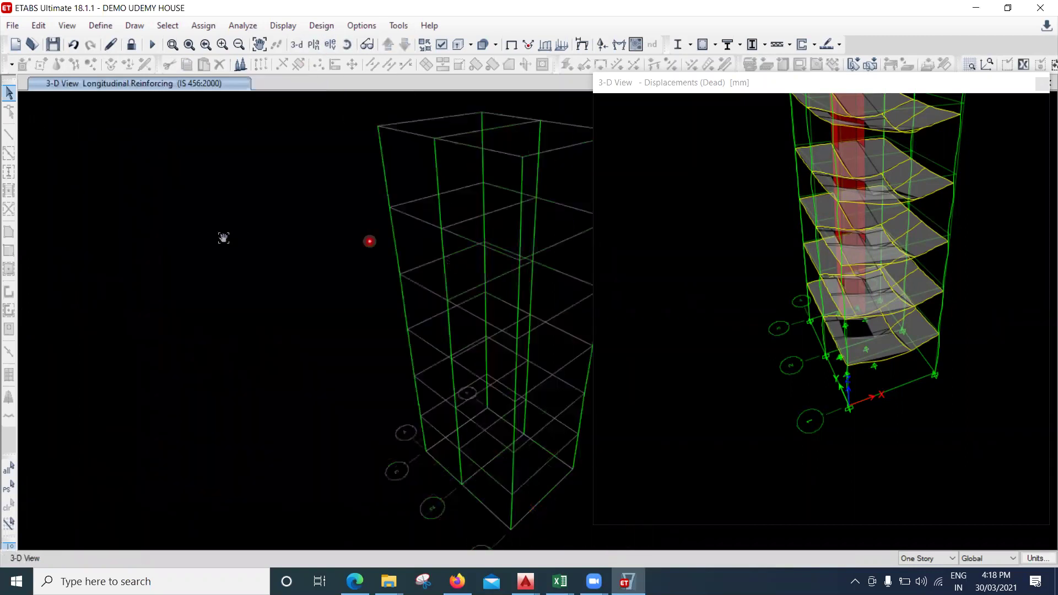
- Pan and rotate the 3-D view until the columns' steel labels, such as 828, are readable
{"action": "middle_click_drag", "start_coordinate": [276, 529], "coordinate": [344, 268]}
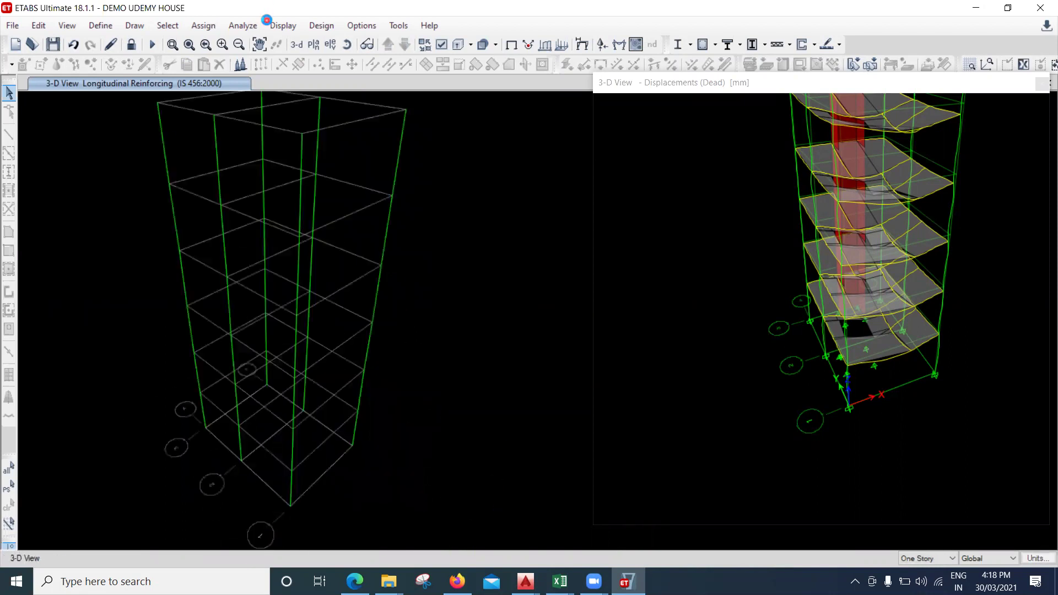
{"action": "middle_click_drag", "start_coordinate": [296, 347], "coordinate": [312, 332]}
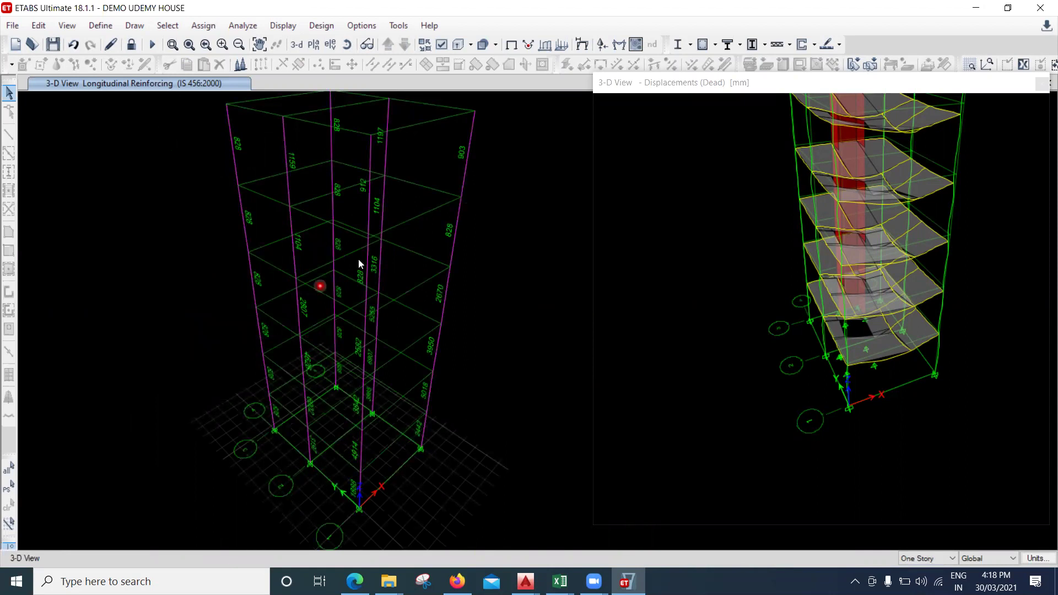
{"action": "mouse_move", "coordinate": [358, 500]}
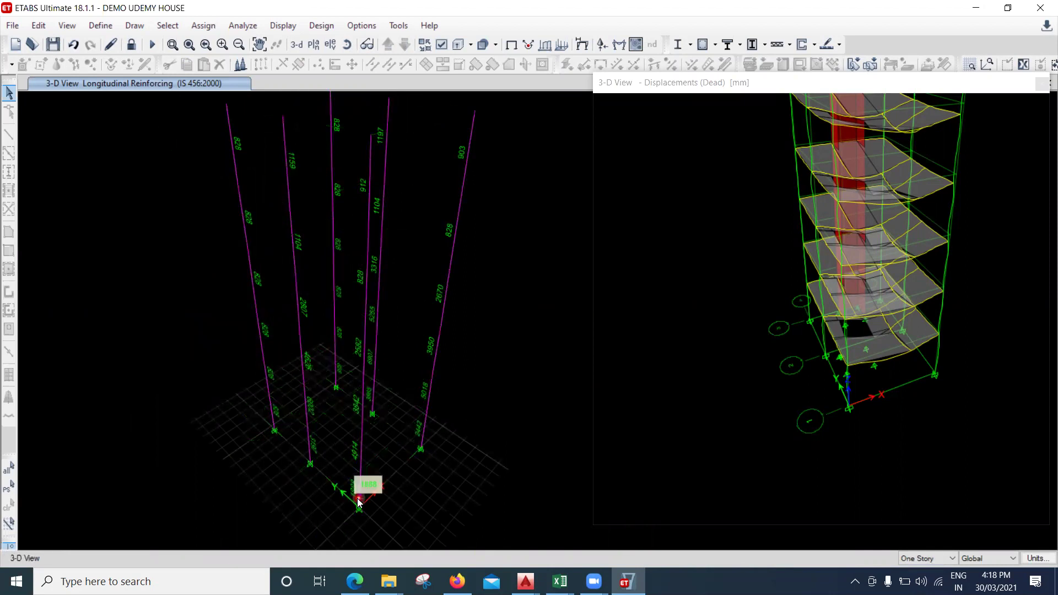
{"action": "middle_click_drag", "start_coordinate": [277, 444], "coordinate": [369, 450], "text": "shift"}
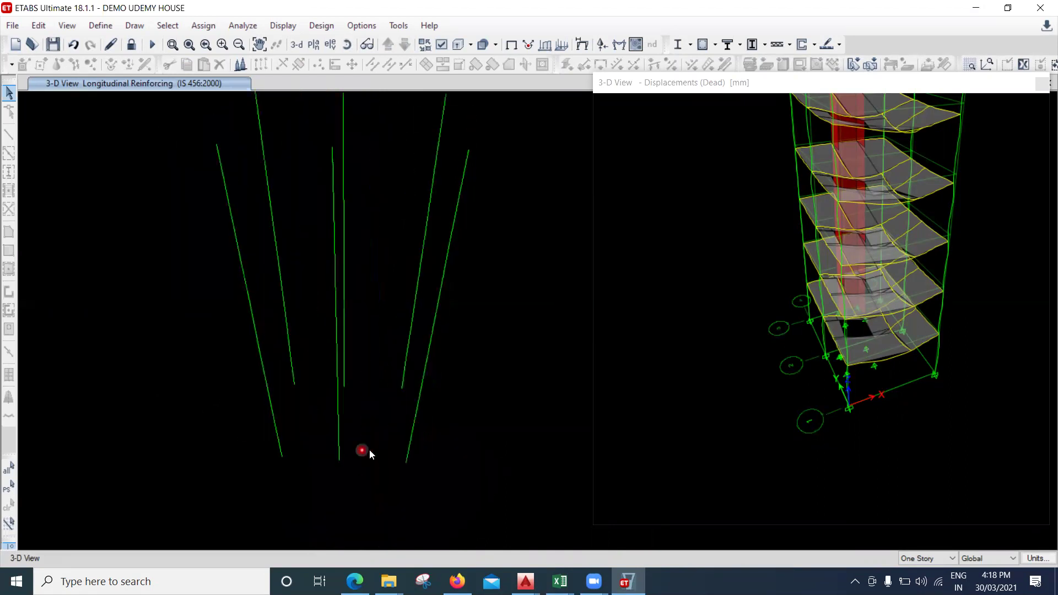
{"action": "middle_click_drag", "start_coordinate": [210, 365], "coordinate": [192, 340], "text": "shift"}
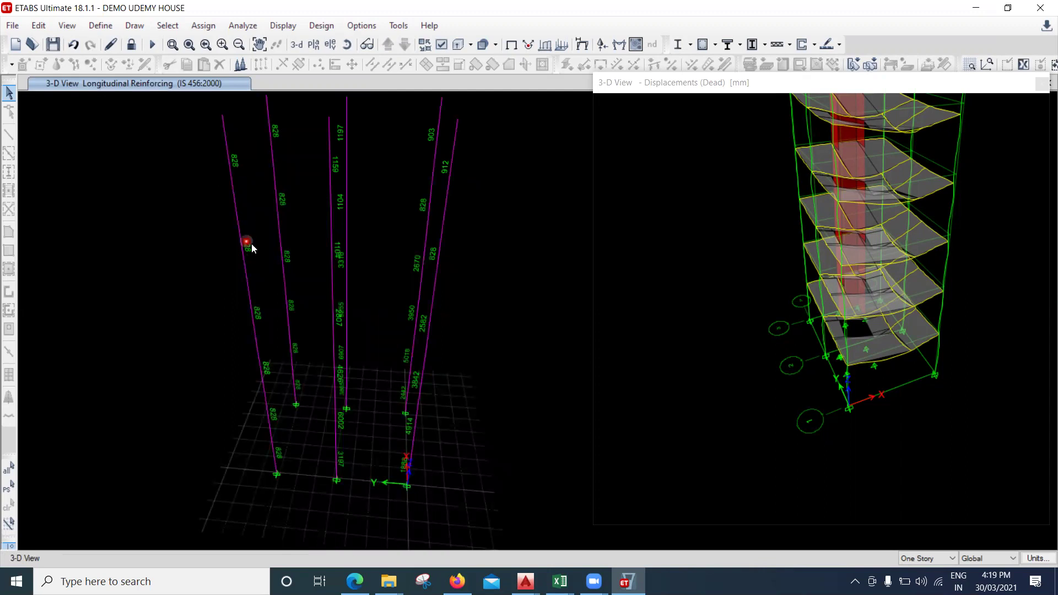
{"action": "middle_click_drag", "start_coordinate": [481, 464], "coordinate": [420, 457], "text": "shift"}
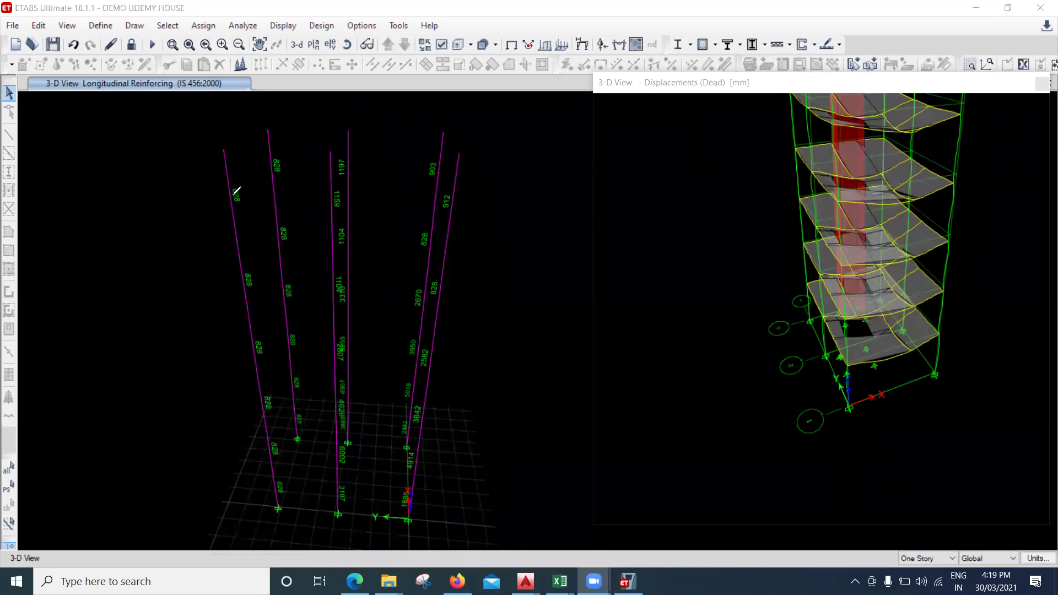
- Outline the first column in red and tick each of its 828 reinforcement labels
{"action": "mouse_move", "coordinate": [200, 145]}
{"action": "left_mouse_down"}
{"action": "mouse_move", "coordinate": [221, 275]}
{"action": "mouse_move", "coordinate": [312, 496]}
{"action": "mouse_move", "coordinate": [271, 284]}
{"action": "left_mouse_up"}
{"action": "mouse_move", "coordinate": [262, 155]}
{"action": "left_mouse_down"}
{"action": "mouse_move", "coordinate": [192, 148]}
{"action": "mouse_move", "coordinate": [224, 171]}
{"action": "mouse_move", "coordinate": [244, 163]}
{"action": "left_mouse_up"}
{"action": "left_click_drag", "start_coordinate": [242, 275], "coordinate": [264, 235]}
{"action": "left_click_drag", "start_coordinate": [261, 342], "coordinate": [273, 292]}
{"action": "mouse_move", "coordinate": [271, 393]}
{"action": "left_mouse_down"}
{"action": "mouse_move", "coordinate": [283, 364]}
{"action": "mouse_move", "coordinate": [283, 431]}
{"action": "mouse_move", "coordinate": [304, 423]}
{"action": "mouse_move", "coordinate": [307, 469]}
{"action": "mouse_move", "coordinate": [278, 494]}
{"action": "mouse_move", "coordinate": [233, 497]}
{"action": "left_mouse_up"}
{"action": "left_click_drag", "start_coordinate": [269, 445], "coordinate": [207, 460]}
{"action": "left_click_drag", "start_coordinate": [262, 392], "coordinate": [216, 398]}
{"action": "left_click_drag", "start_coordinate": [251, 339], "coordinate": [213, 339]}
{"action": "left_click_drag", "start_coordinate": [241, 275], "coordinate": [196, 270]}
{"action": "left_click_drag", "start_coordinate": [223, 181], "coordinate": [175, 193]}
- Write the 828 mm² requirement, the 4-16 bar count, and one 16 mm bar's 201 mm² area
{"action": "mouse_move", "coordinate": [550, 188]}
{"action": "left_mouse_down"}
{"action": "mouse_move", "coordinate": [526, 180]}
{"action": "mouse_move", "coordinate": [545, 171]}
{"action": "mouse_move", "coordinate": [564, 184]}
{"action": "mouse_move", "coordinate": [600, 166]}
{"action": "mouse_move", "coordinate": [591, 159]}
{"action": "mouse_move", "coordinate": [669, 137]}
{"action": "mouse_move", "coordinate": [685, 117]}
{"action": "mouse_move", "coordinate": [727, 116]}
{"action": "left_mouse_up"}
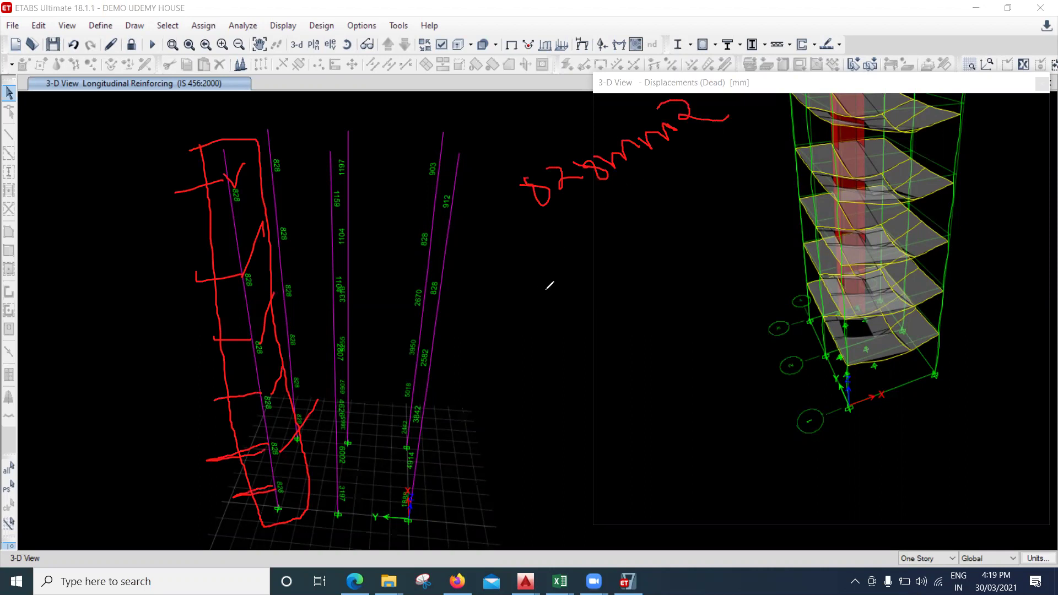
{"action": "mouse_move", "coordinate": [518, 284]}
{"action": "left_mouse_down"}
{"action": "mouse_move", "coordinate": [561, 283]}
{"action": "mouse_move", "coordinate": [556, 308]}
{"action": "mouse_move", "coordinate": [575, 309]}
{"action": "mouse_move", "coordinate": [581, 271]}
{"action": "mouse_move", "coordinate": [622, 260]}
{"action": "left_mouse_up"}
{"action": "left_click_drag", "start_coordinate": [630, 209], "coordinate": [647, 232]}
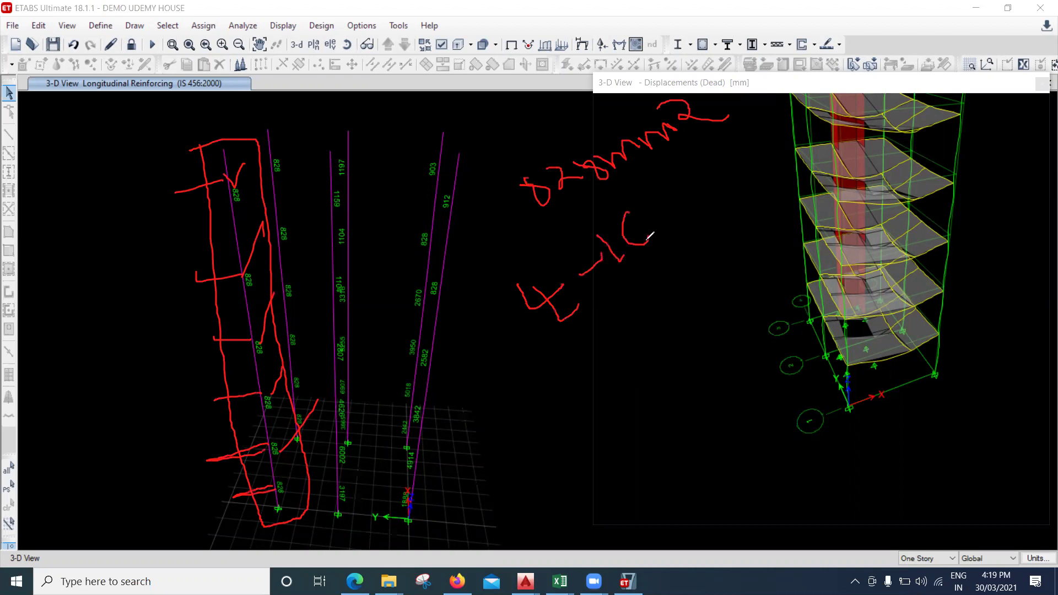
{"action": "mouse_move", "coordinate": [575, 359]}
{"action": "left_mouse_down"}
{"action": "mouse_move", "coordinate": [592, 377]}
{"action": "mouse_move", "coordinate": [604, 363]}
{"action": "mouse_move", "coordinate": [599, 334]}
{"action": "mouse_move", "coordinate": [614, 357]}
{"action": "left_mouse_up"}
{"action": "left_click_drag", "start_coordinate": [610, 328], "coordinate": [639, 355]}
{"action": "mouse_move", "coordinate": [650, 307]}
{"action": "left_mouse_down"}
{"action": "mouse_move", "coordinate": [658, 332]}
{"action": "mouse_move", "coordinate": [696, 296]}
{"action": "mouse_move", "coordinate": [688, 325]}
{"action": "left_mouse_up"}
{"action": "mouse_move", "coordinate": [693, 272]}
{"action": "left_mouse_down"}
{"action": "mouse_move", "coordinate": [708, 269]}
{"action": "mouse_move", "coordinate": [727, 300]}
{"action": "mouse_move", "coordinate": [740, 273]}
{"action": "mouse_move", "coordinate": [755, 282]}
{"action": "mouse_move", "coordinate": [805, 249]}
{"action": "left_mouse_up"}
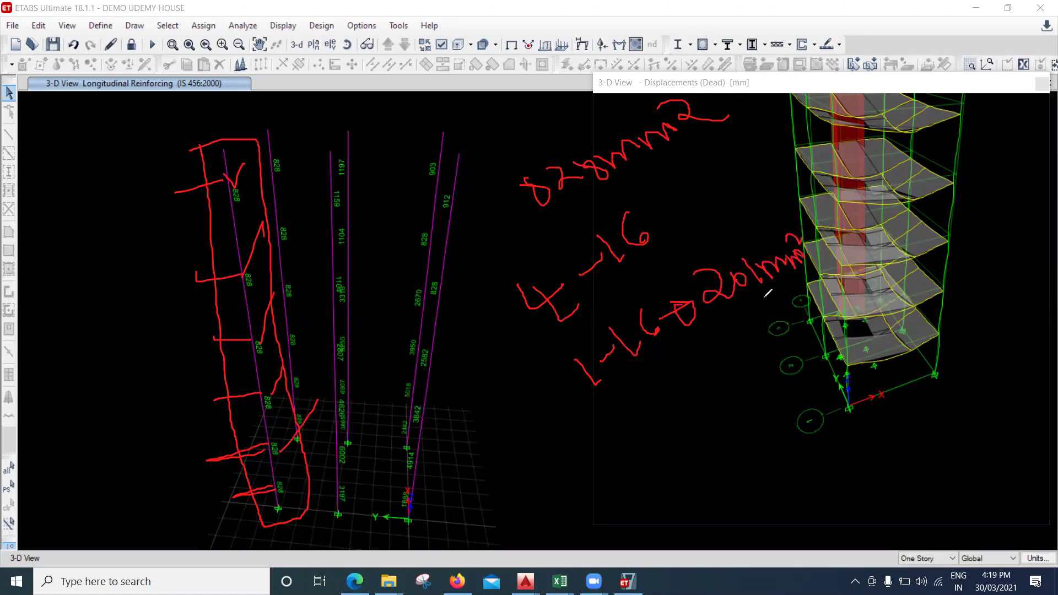
- Write the four-bar total of 804, add an 8 below, and tick near the top floor
{"action": "left_click_drag", "start_coordinate": [613, 407], "coordinate": [661, 438]}
{"action": "left_click_drag", "start_coordinate": [663, 401], "coordinate": [687, 423]}
{"action": "mouse_move", "coordinate": [695, 402]}
{"action": "left_mouse_down"}
{"action": "mouse_move", "coordinate": [718, 373]}
{"action": "mouse_move", "coordinate": [768, 376]}
{"action": "left_mouse_up"}
{"action": "mouse_move", "coordinate": [778, 341]}
{"action": "left_mouse_down"}
{"action": "mouse_move", "coordinate": [822, 330]}
{"action": "mouse_move", "coordinate": [832, 358]}
{"action": "mouse_move", "coordinate": [839, 331]}
{"action": "left_mouse_up"}
{"action": "mouse_move", "coordinate": [851, 336]}
{"action": "left_mouse_down"}
{"action": "mouse_move", "coordinate": [865, 322]}
{"action": "mouse_move", "coordinate": [858, 337]}
{"action": "left_mouse_up"}
{"action": "left_click_drag", "start_coordinate": [868, 342], "coordinate": [878, 353]}
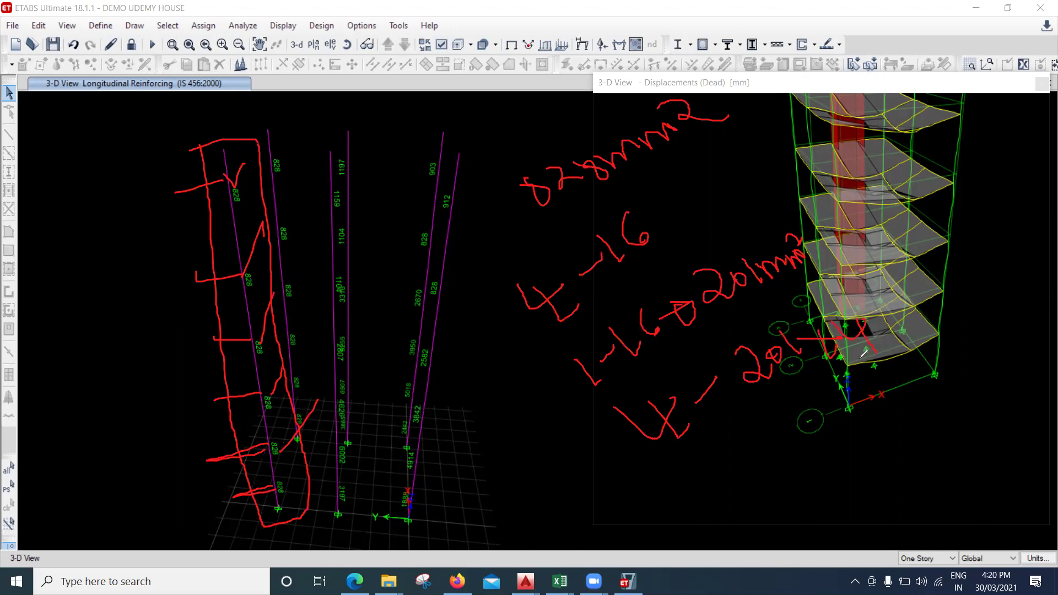
{"action": "mouse_move", "coordinate": [817, 440]}
{"action": "left_mouse_down"}
{"action": "mouse_move", "coordinate": [831, 463]}
{"action": "mouse_move", "coordinate": [813, 432]}
{"action": "left_mouse_up"}
{"action": "mouse_move", "coordinate": [873, 444]}
{"action": "left_mouse_down"}
{"action": "mouse_move", "coordinate": [847, 429]}
{"action": "mouse_move", "coordinate": [899, 426]}
{"action": "mouse_move", "coordinate": [888, 449]}
{"action": "left_mouse_up"}
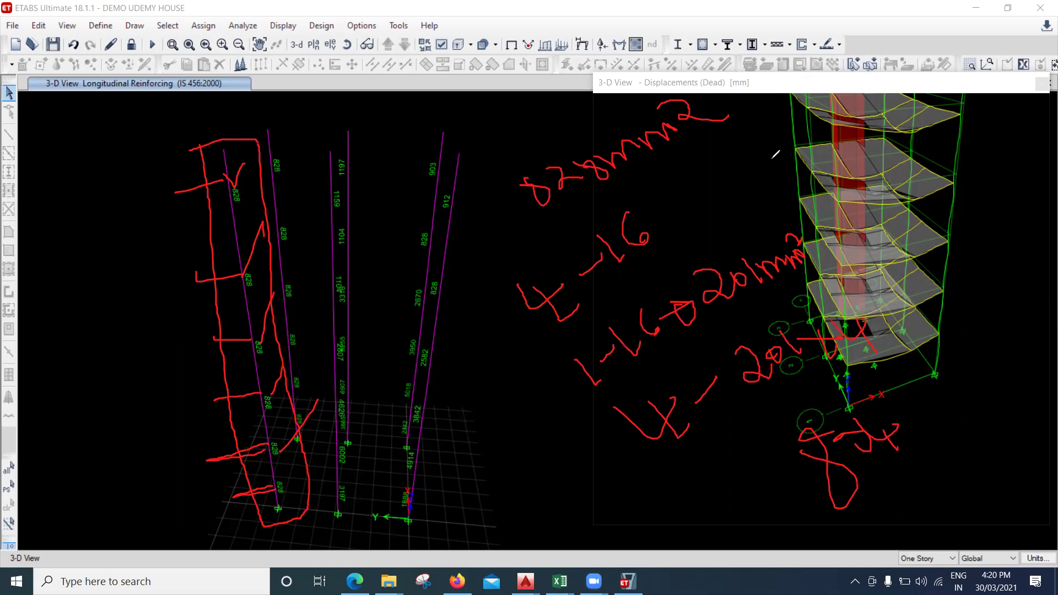
{"action": "left_click_drag", "start_coordinate": [774, 149], "coordinate": [807, 137]}
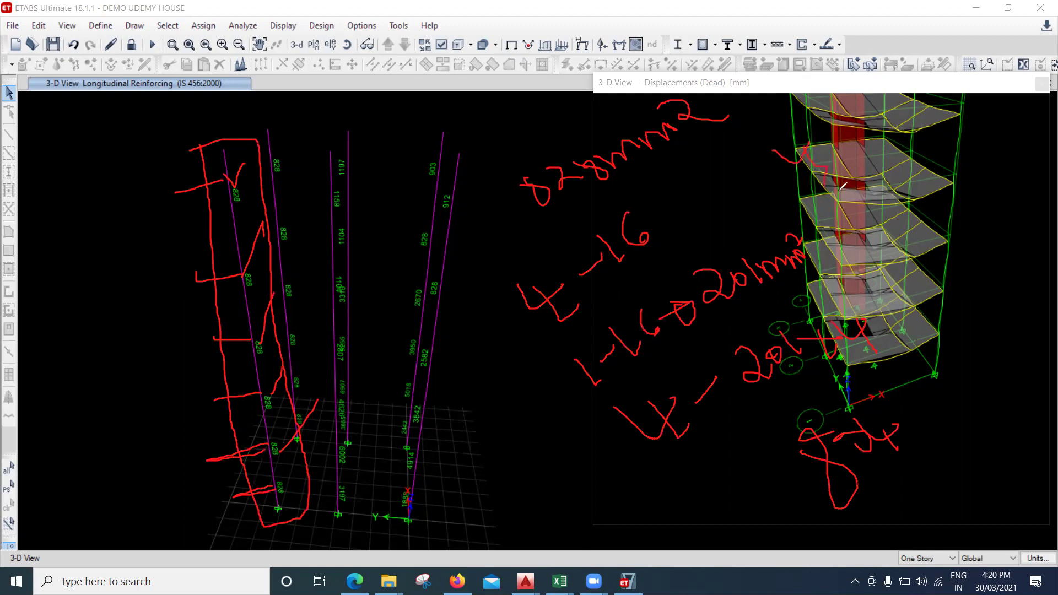